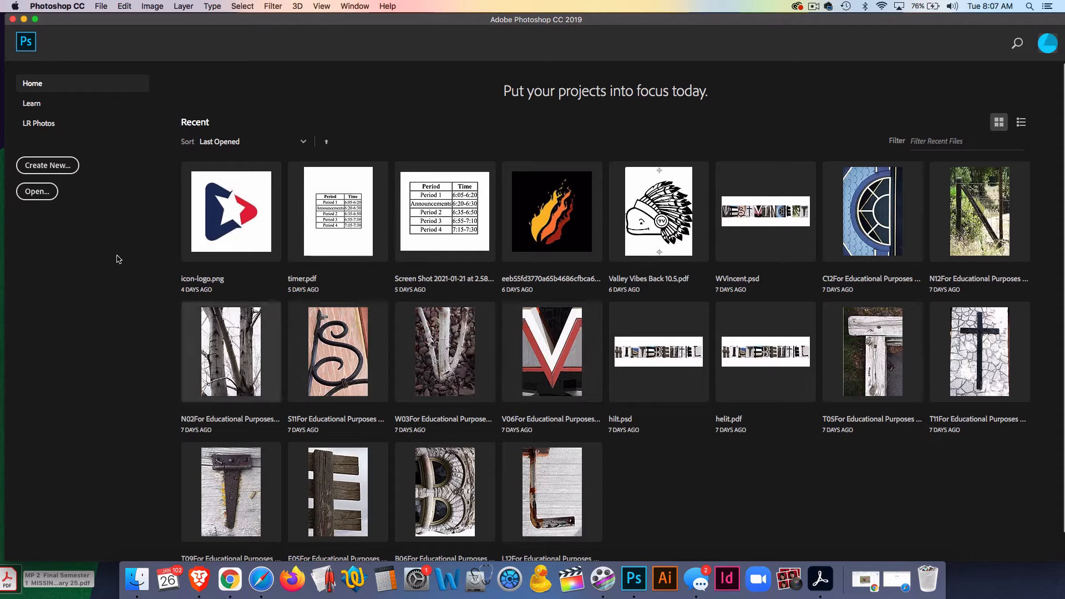
# - Create a new 12 x 12 in document at 200 ppi with a white background
pyautogui.click(47, 165)
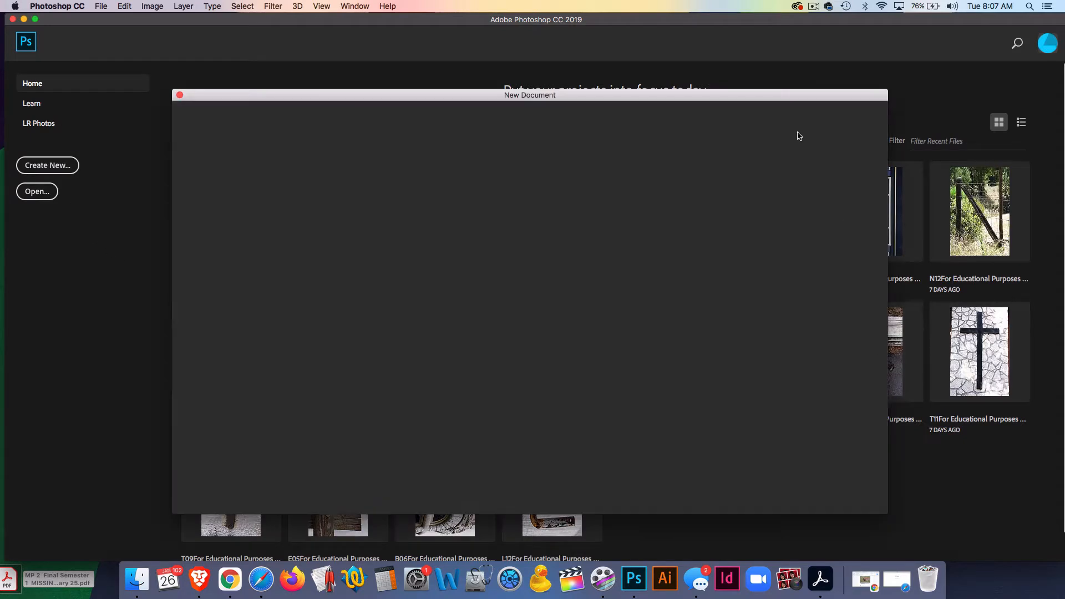
pyautogui.moveTo(617, 95); pyautogui.dragTo(550, 57)
pyautogui.moveTo(856, 503); pyautogui.dragTo(874, 515)
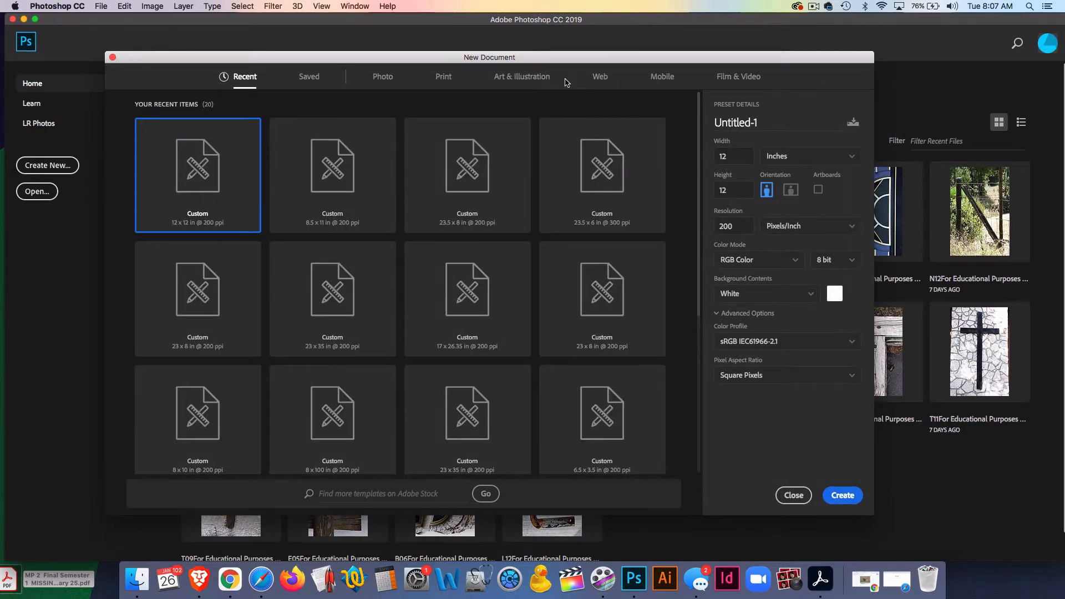
pyautogui.moveTo(555, 61); pyautogui.dragTo(543, 58)
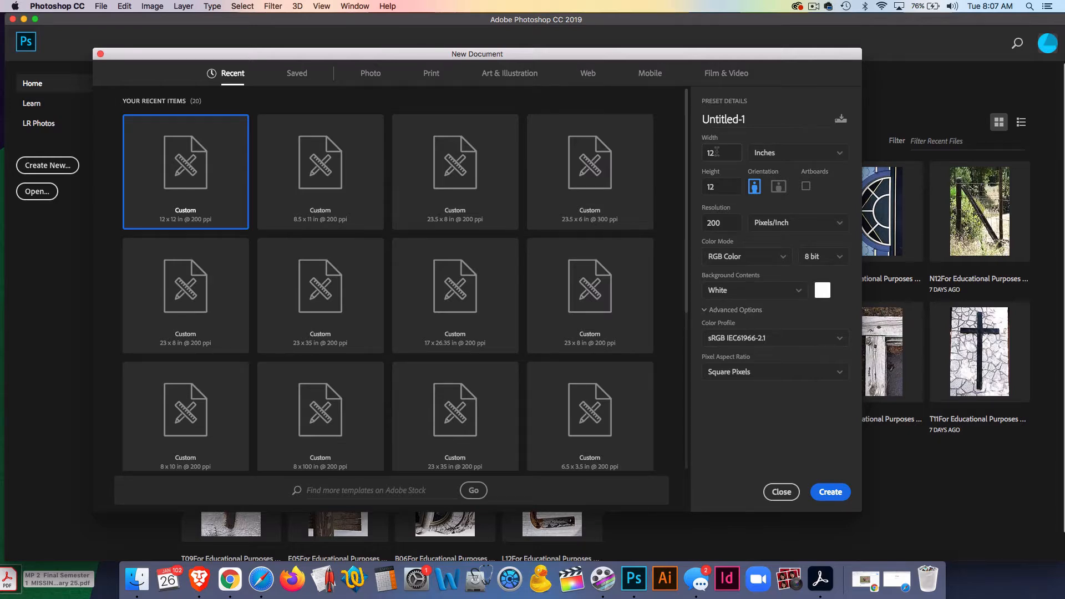
pyautogui.moveTo(698, 62); pyautogui.dragTo(694, 59)
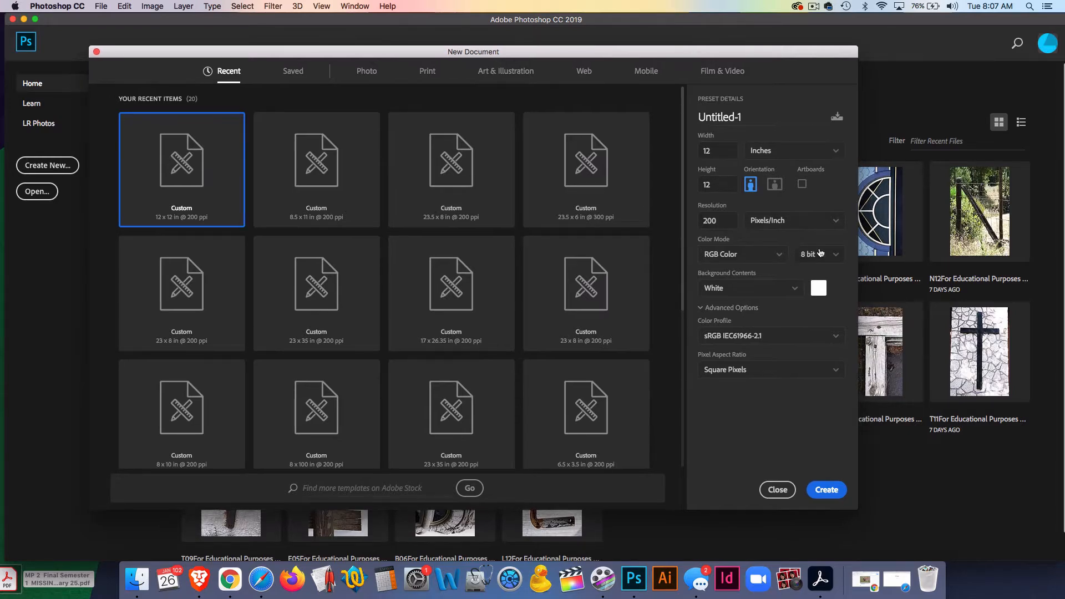
pyautogui.click(827, 489)
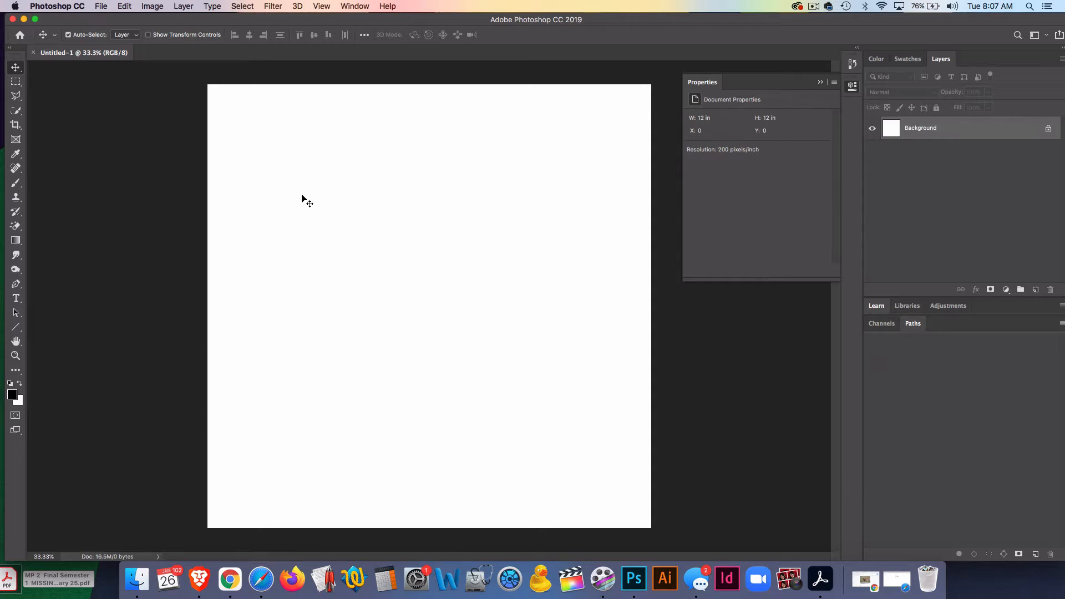
# - Pick the Gradient tool and choose a red-to-green preset gradient
pyautogui.click(17, 239)
pyautogui.click(109, 34)
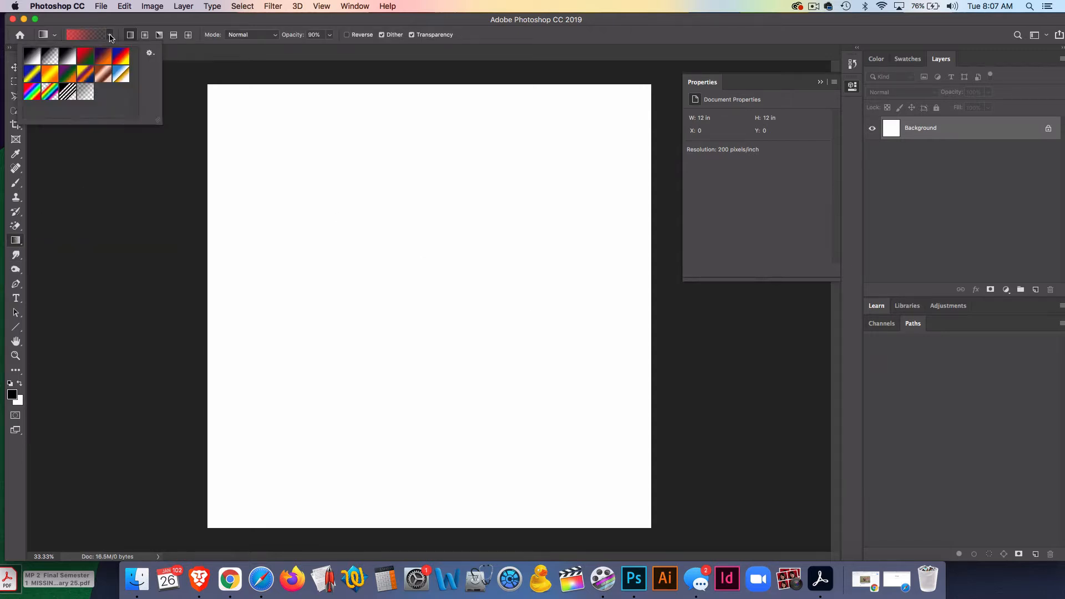
pyautogui.doubleClick(89, 60)
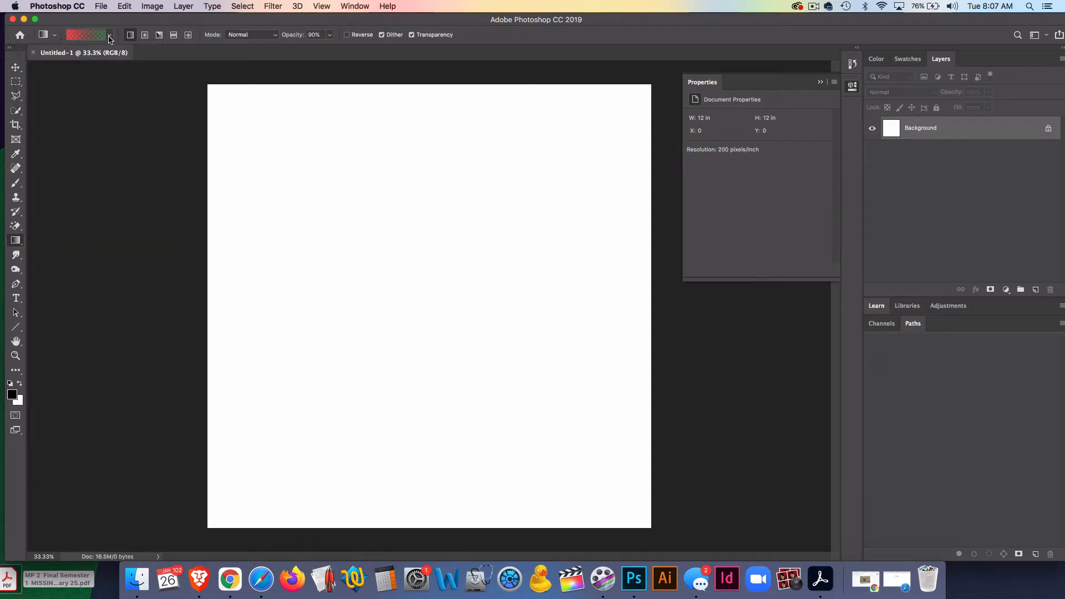
# - Change the gradient's end stop to black and apply it diagonally across the canvas from top-left to bottom-right
pyautogui.click(96, 35)
pyautogui.click(291, 314)
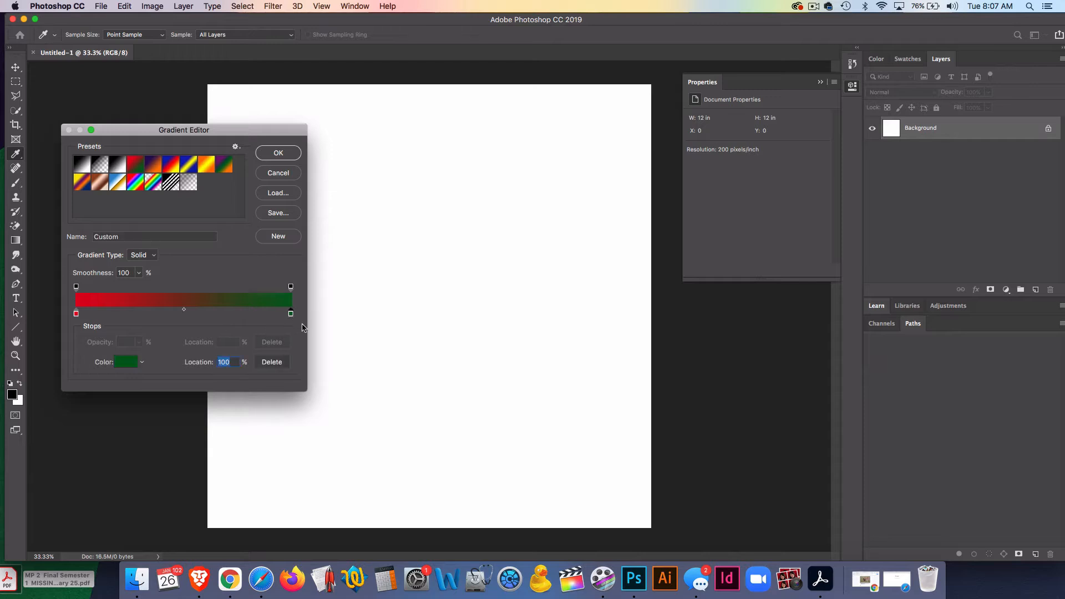
pyautogui.doubleClick(291, 314)
pyautogui.moveTo(562, 248); pyautogui.dragTo(651, 273)
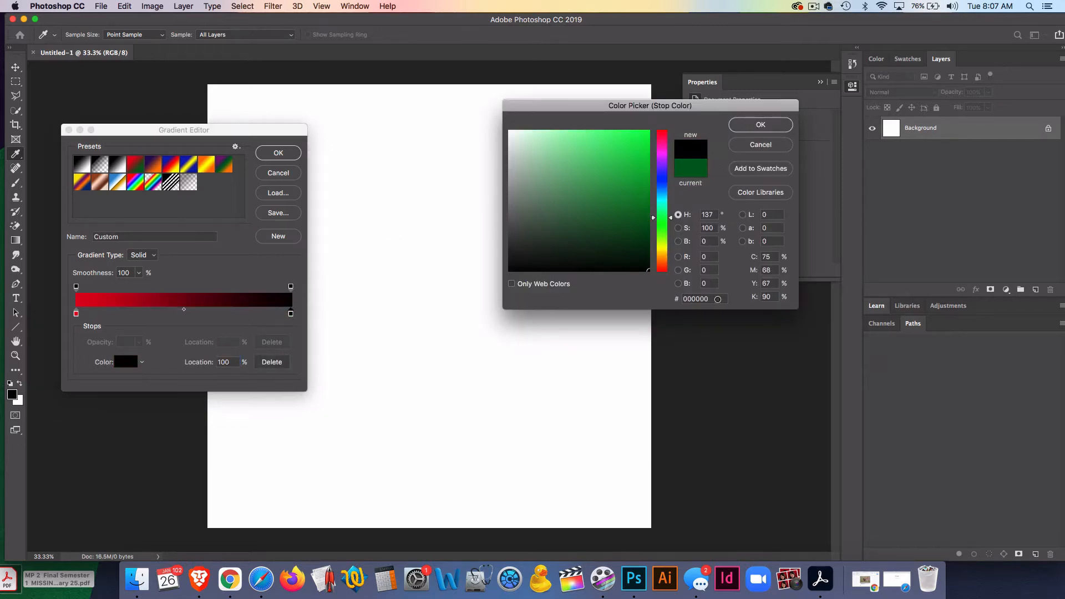
pyautogui.click(737, 125)
pyautogui.click(278, 152)
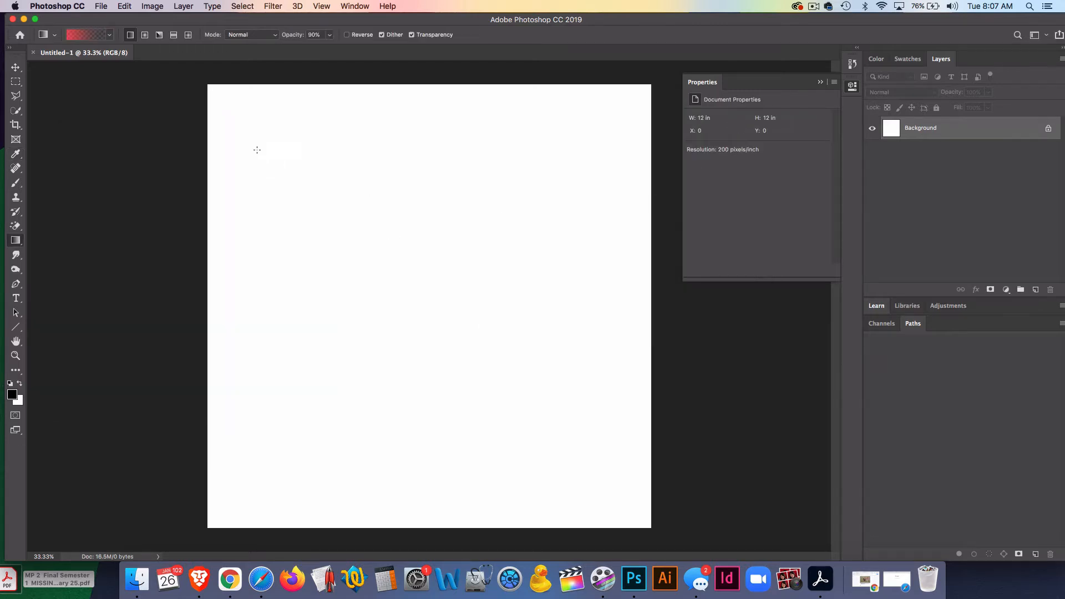
pyautogui.moveTo(254, 121); pyautogui.dragTo(686, 506)
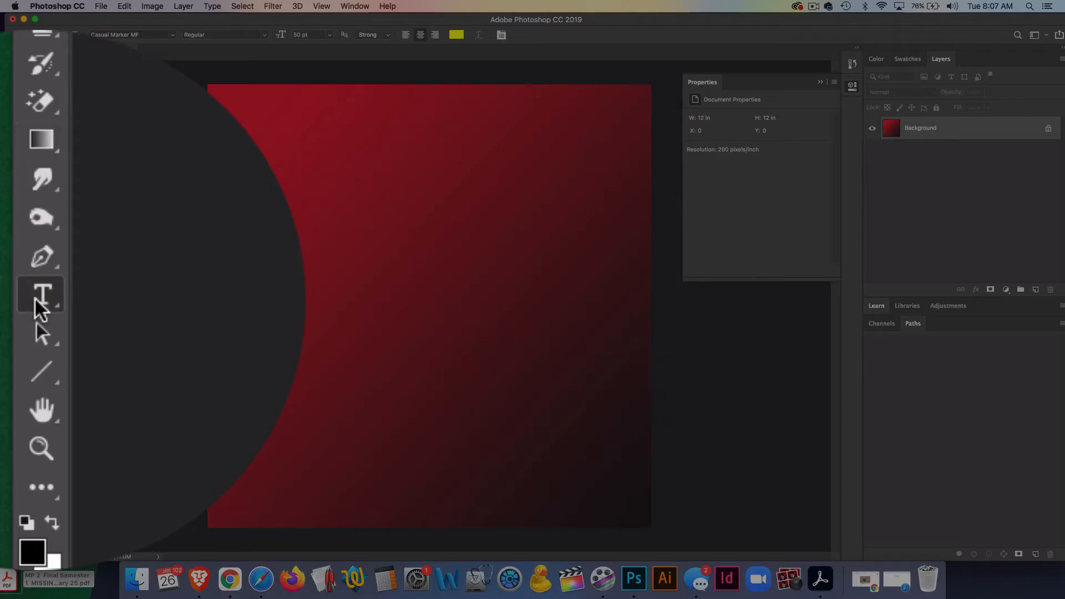
# - Set up the Horizontal Type tool with the Impact Regular font and a white text colour
pyautogui.click(15, 298)
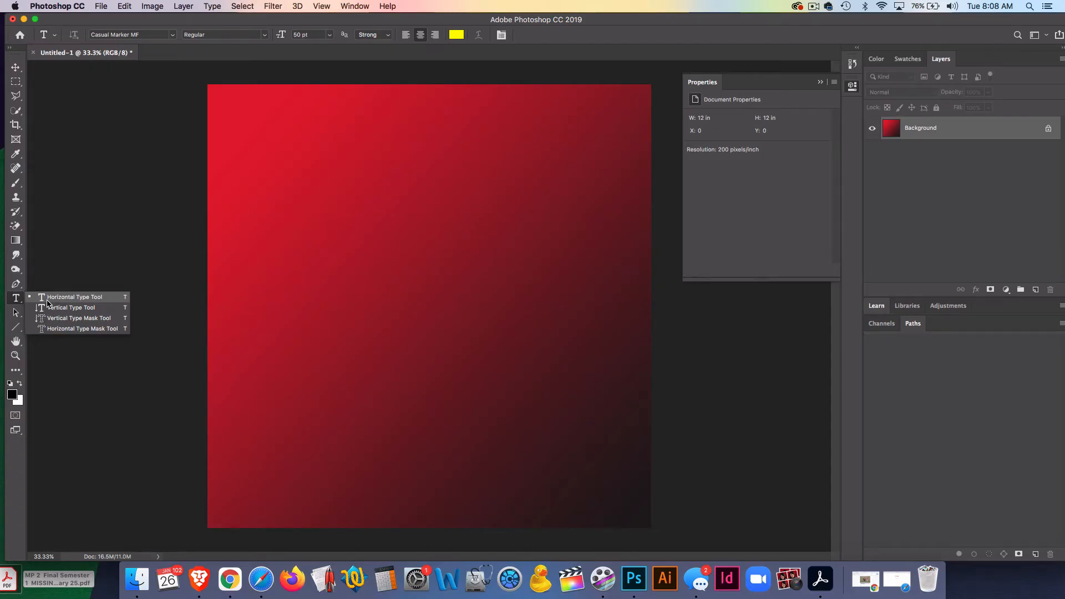
pyautogui.click(47, 300)
pyautogui.click(128, 35)
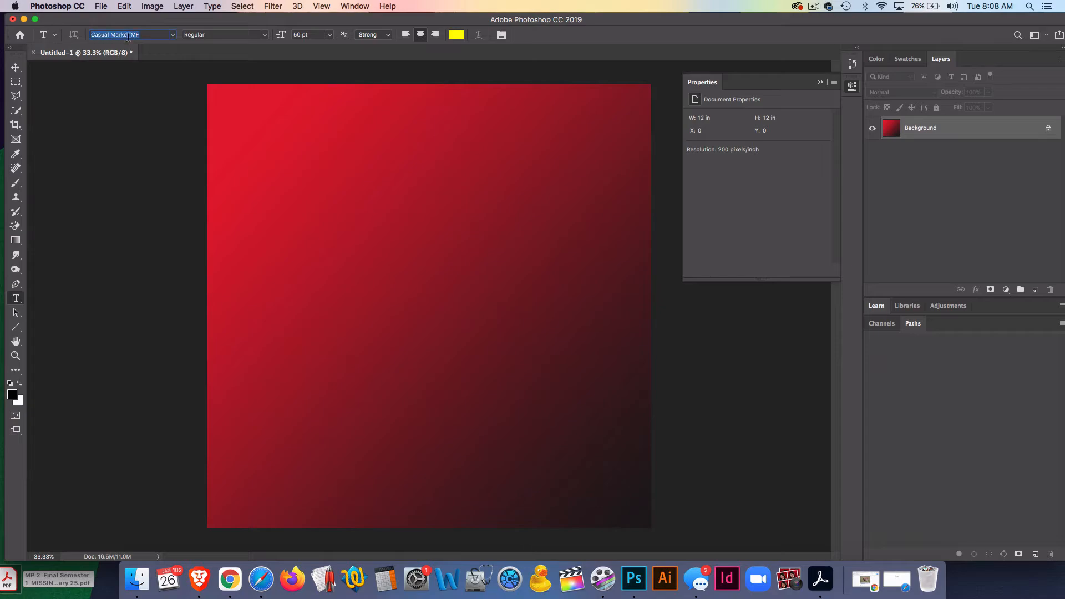
pyautogui.write('im')
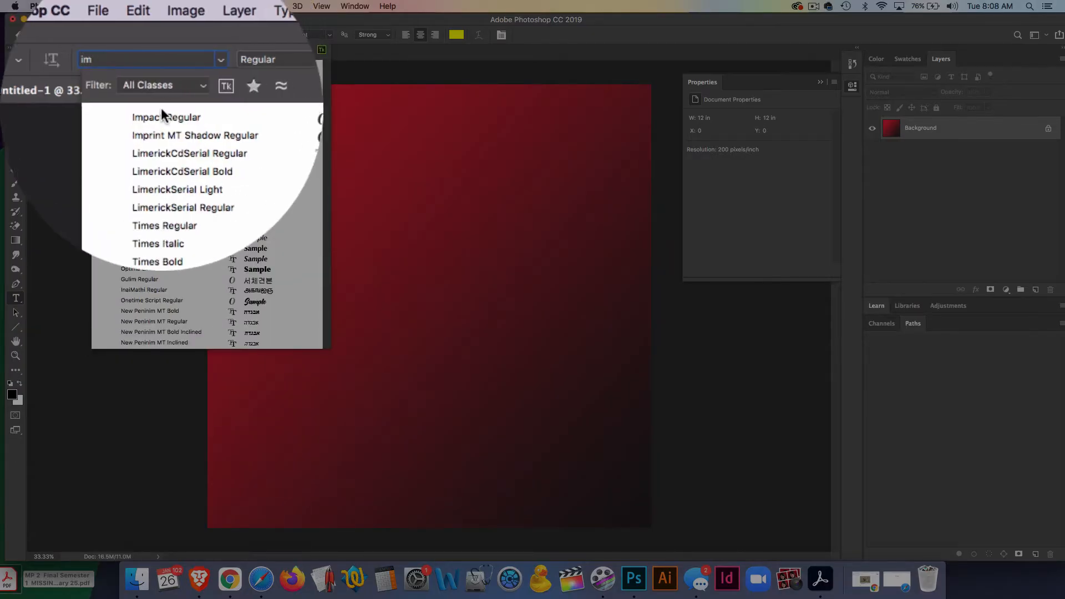
pyautogui.click(137, 66)
pyautogui.click(457, 35)
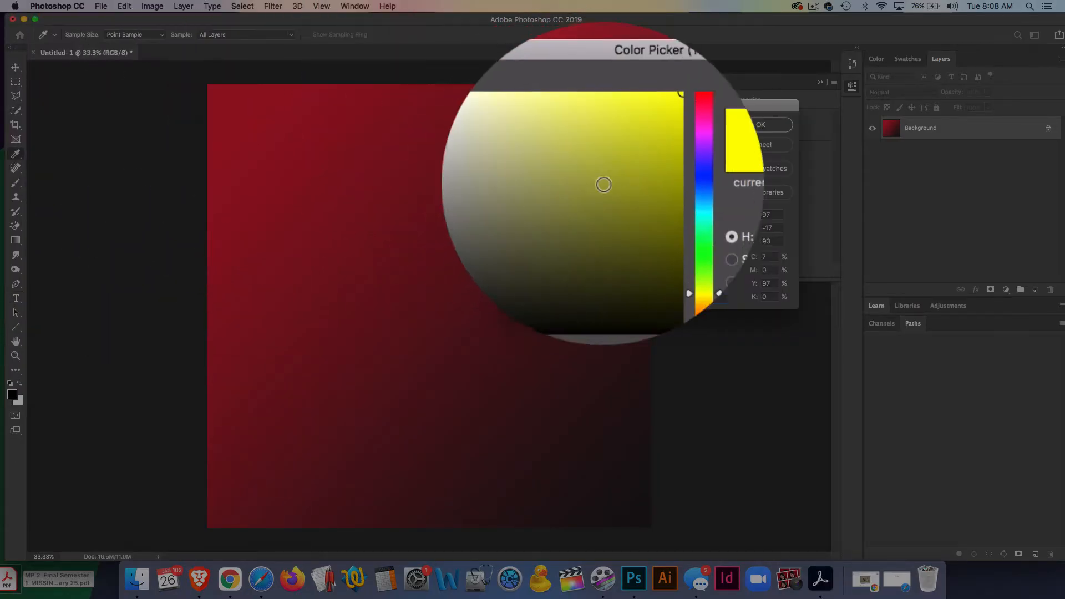
pyautogui.moveTo(557, 162); pyautogui.dragTo(472, 114)
pyautogui.click(767, 124)
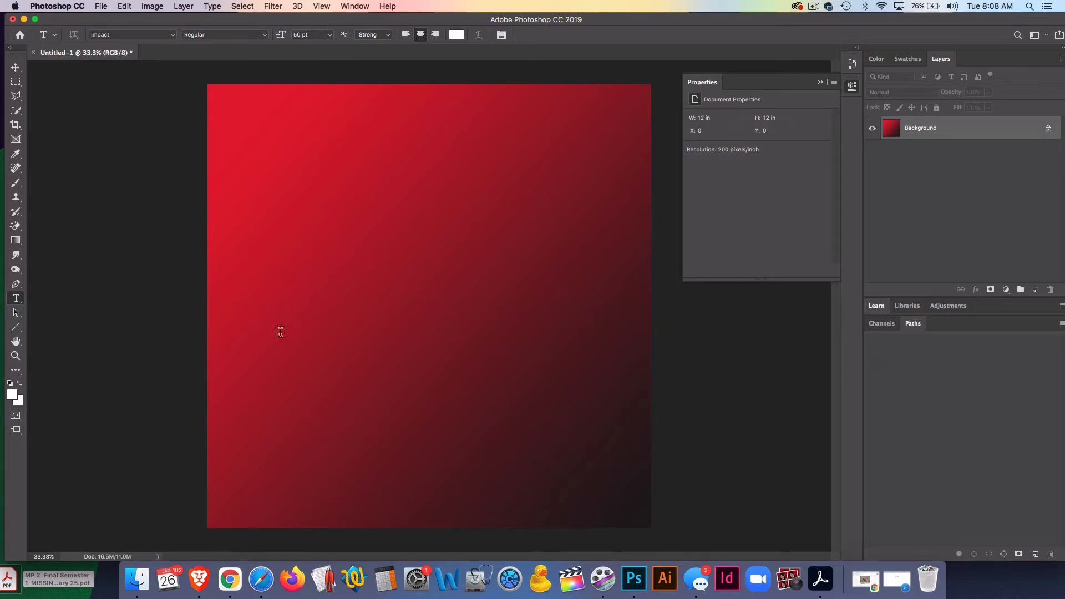
# - Add a text layer with a first name and move it to the canvas centre
pyautogui.click(284, 279)
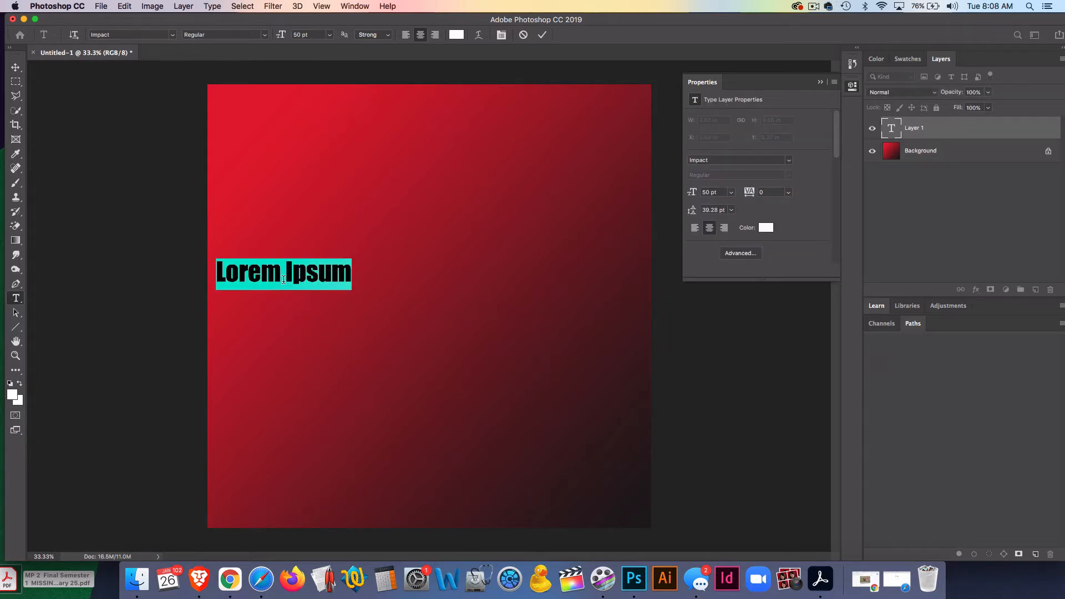
pyautogui.write('Mike')
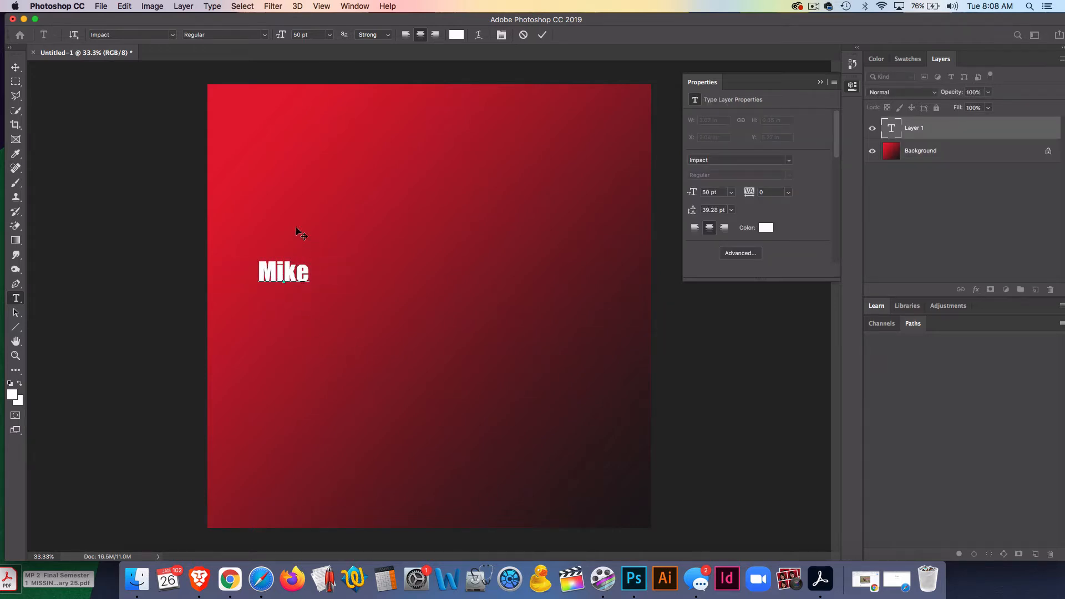
pyautogui.click(15, 67)
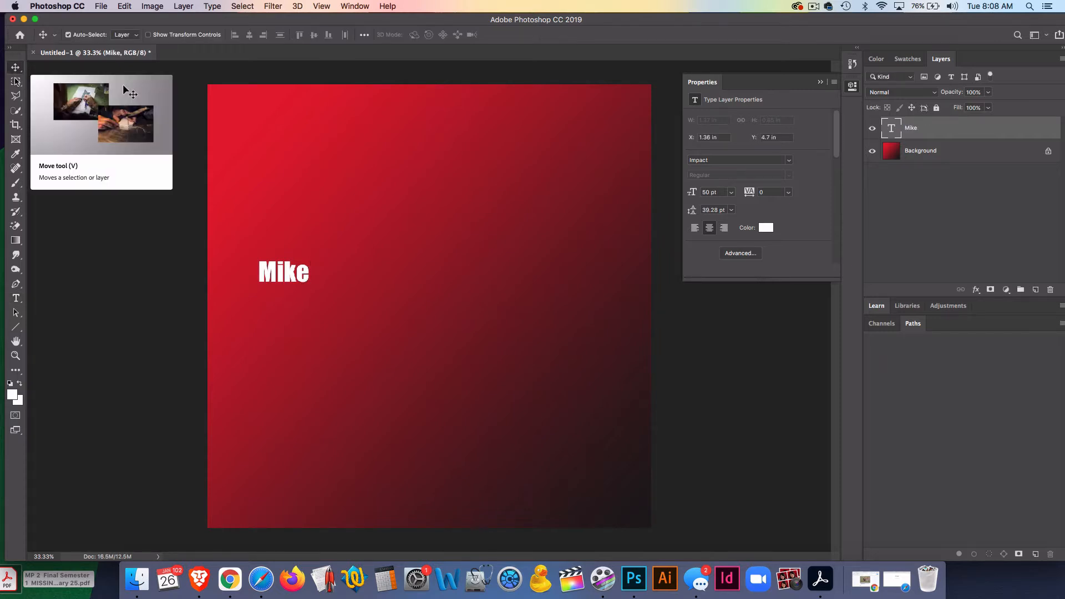
pyautogui.moveTo(285, 281); pyautogui.dragTo(417, 304)
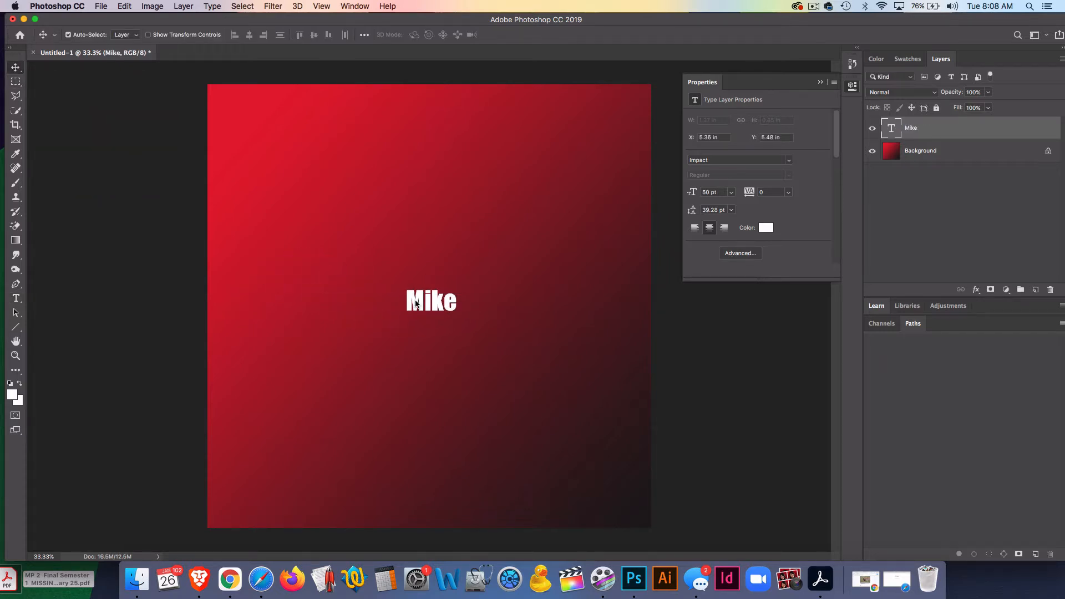
pyautogui.click(16, 299)
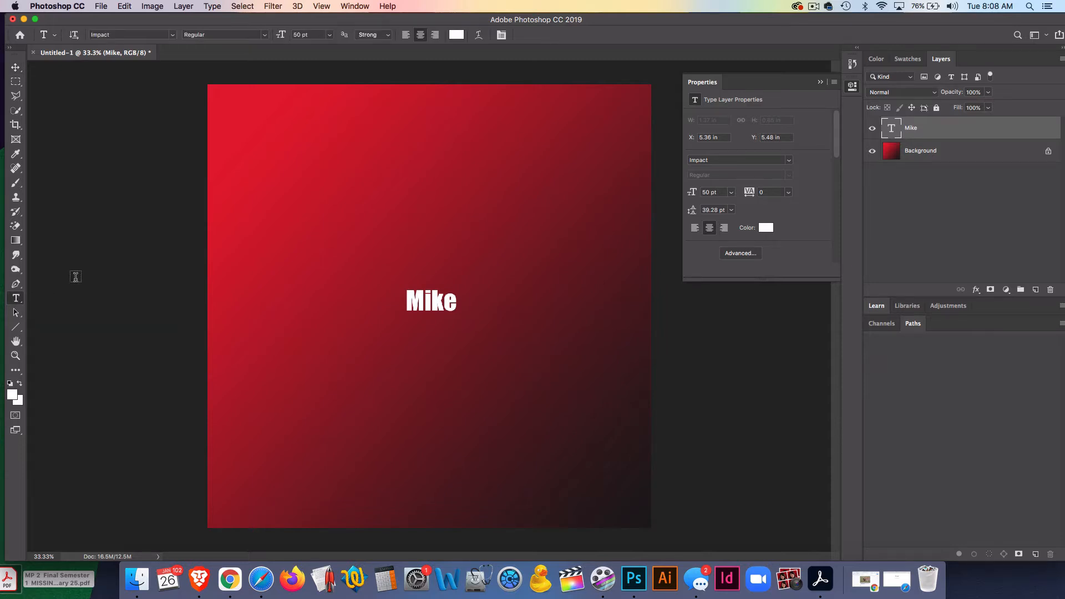
pyautogui.click(14, 301)
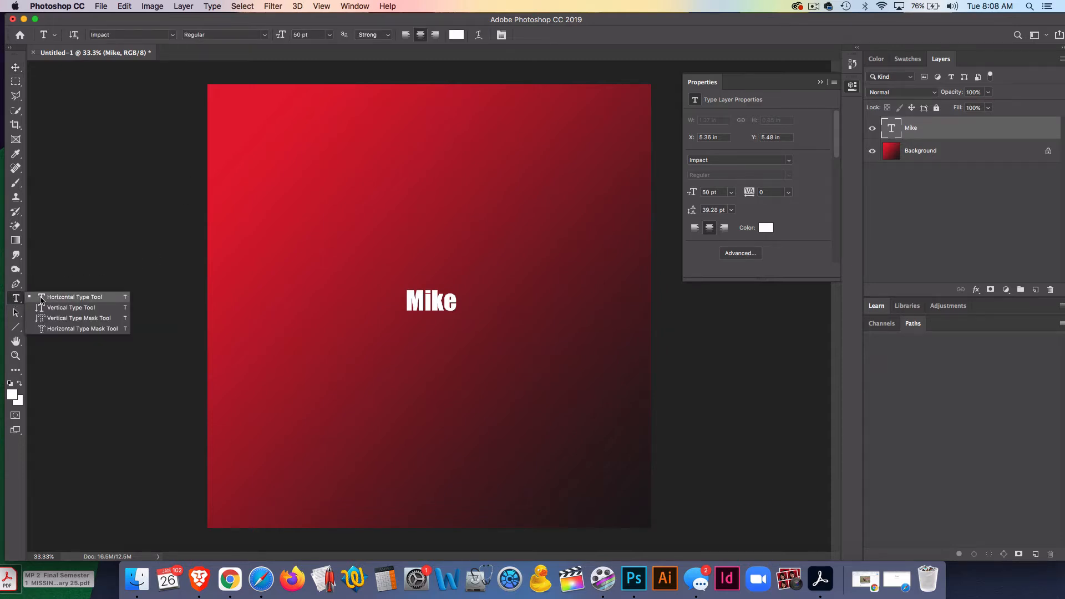
pyautogui.moveTo(236, 111); pyautogui.dragTo(582, 196)
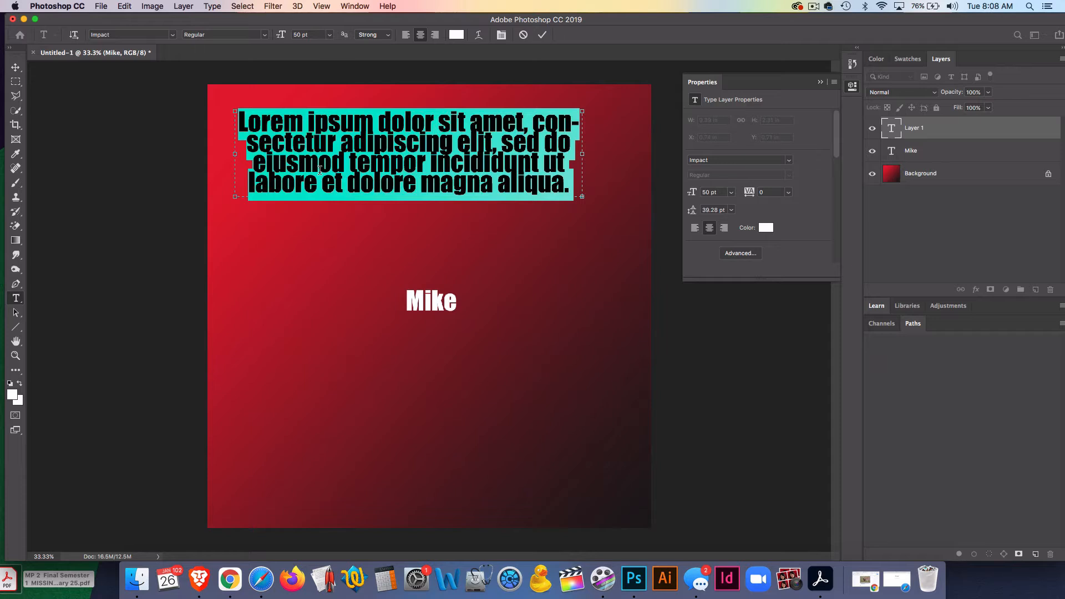
pyautogui.click(15, 67)
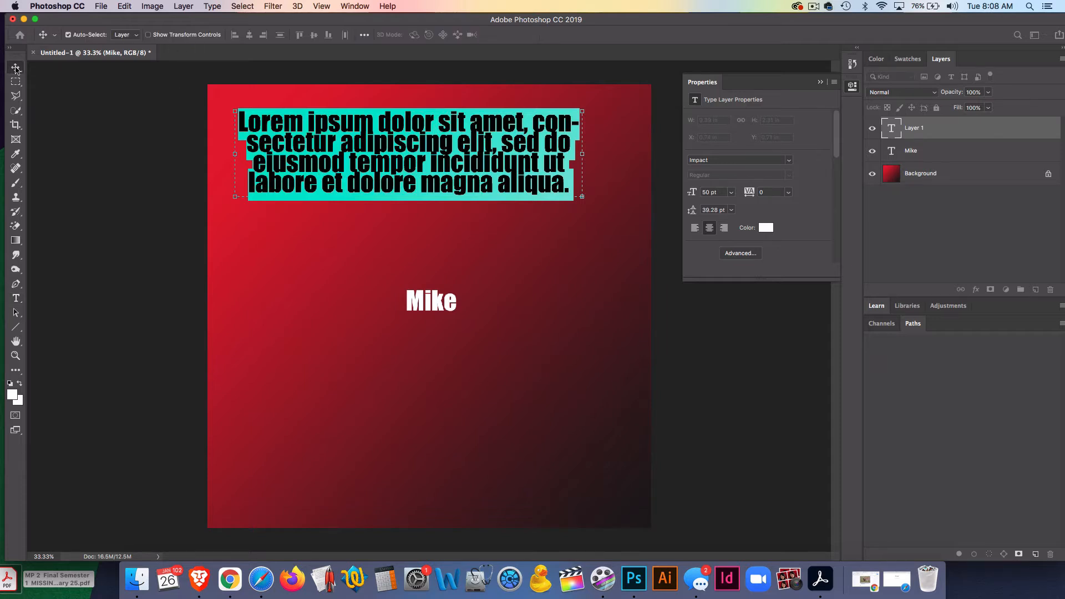
pyautogui.press('BackSpace')
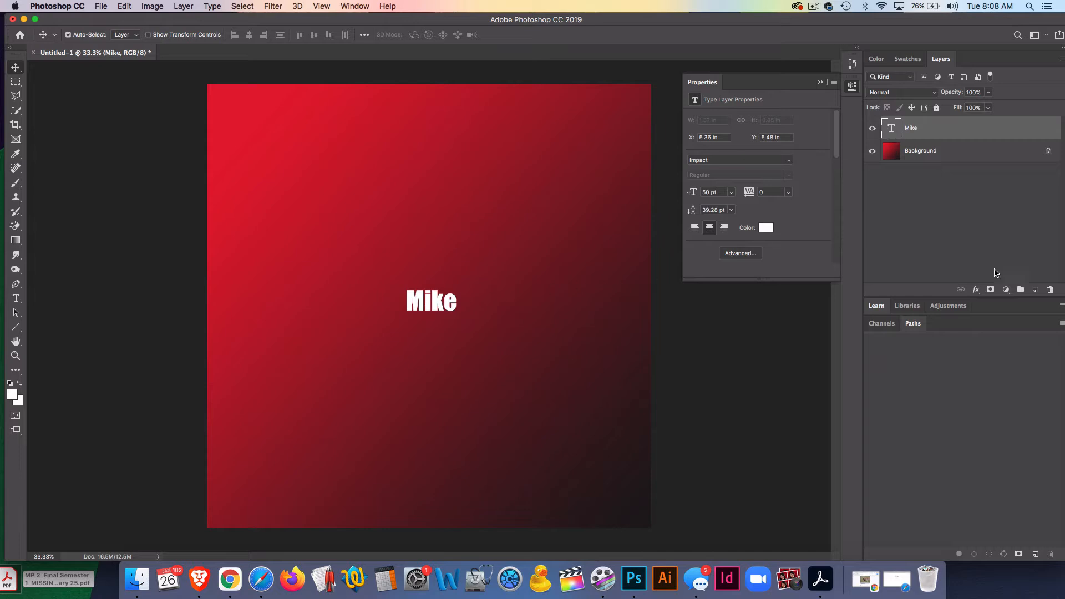
# - Delete the name text layer
pyautogui.click(1050, 289)
pyautogui.click(597, 201)
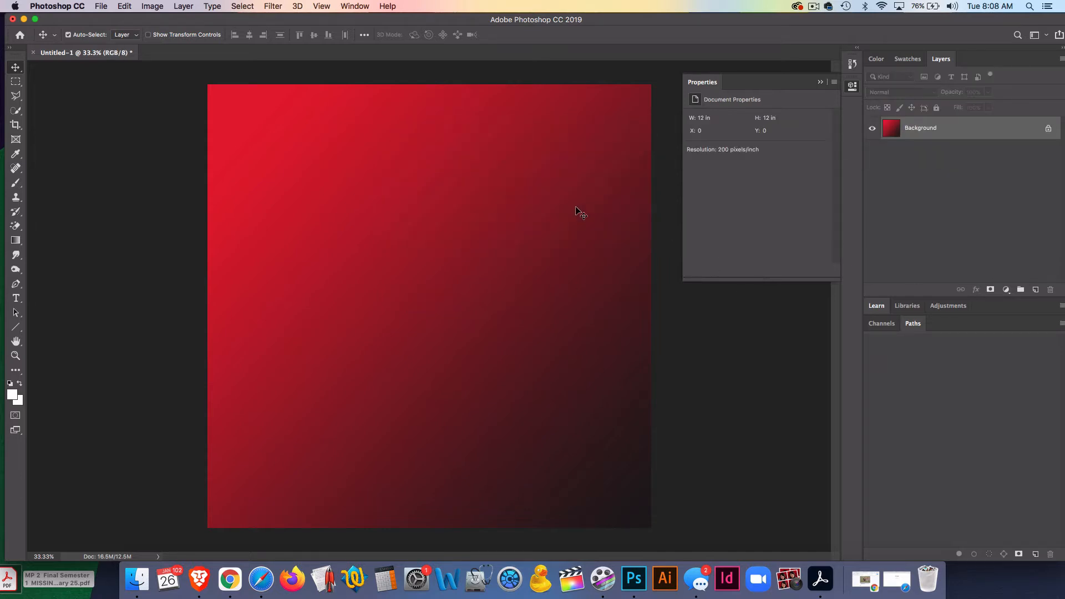
# - Add the first name as text again and move it to the canvas centre
pyautogui.click(15, 299)
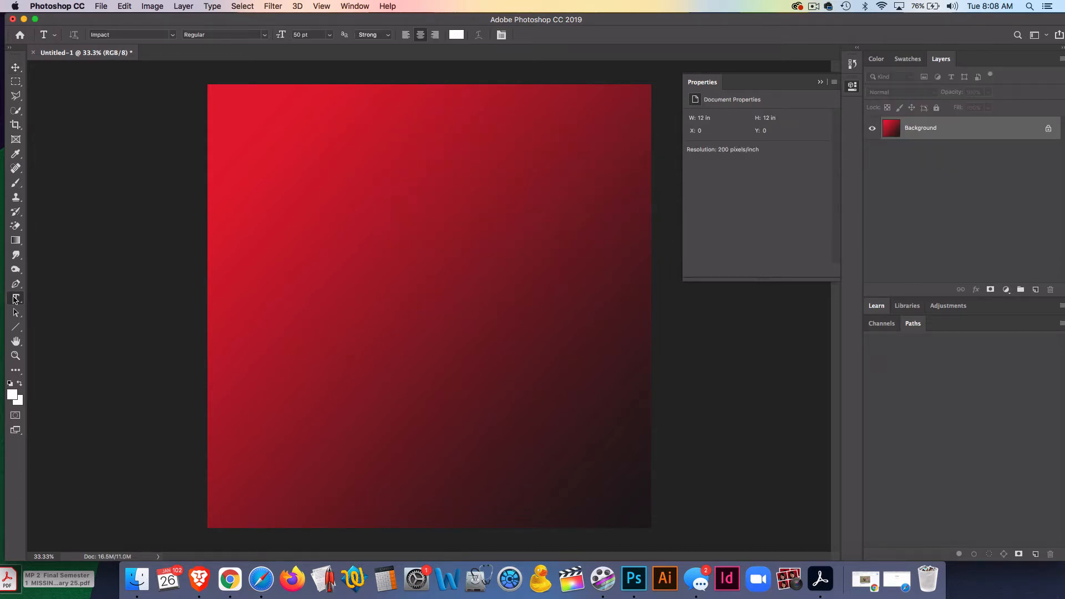
pyautogui.click(308, 259)
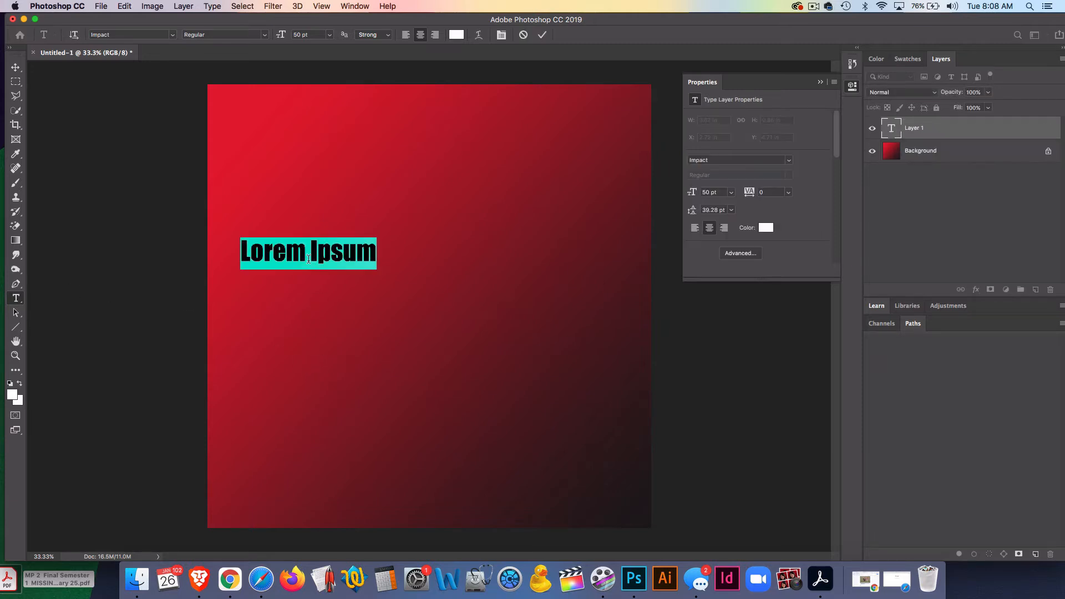
pyautogui.write('Mike')
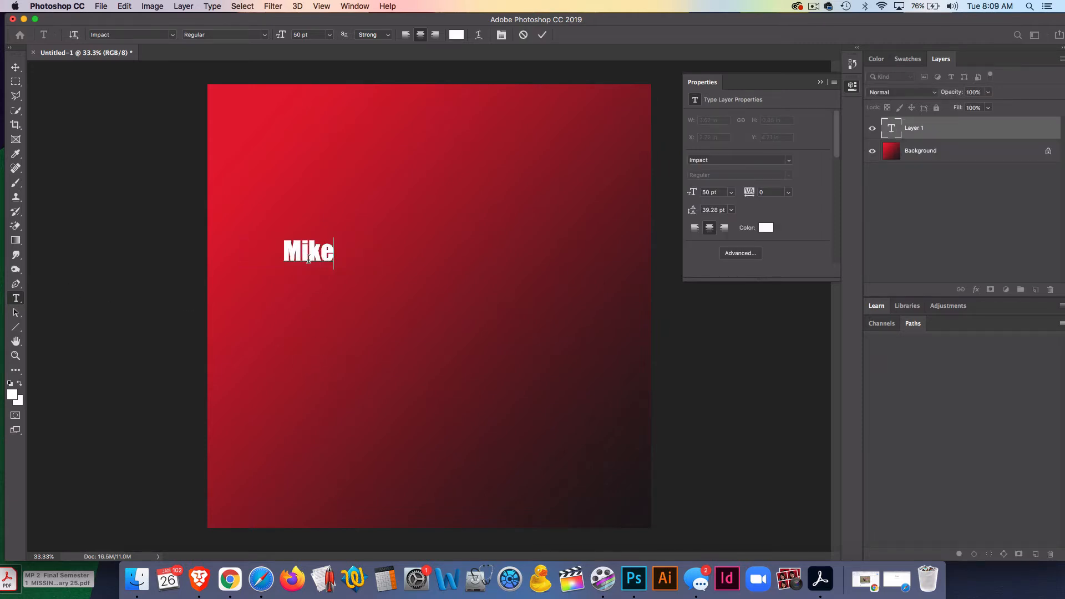
pyautogui.click(12, 68)
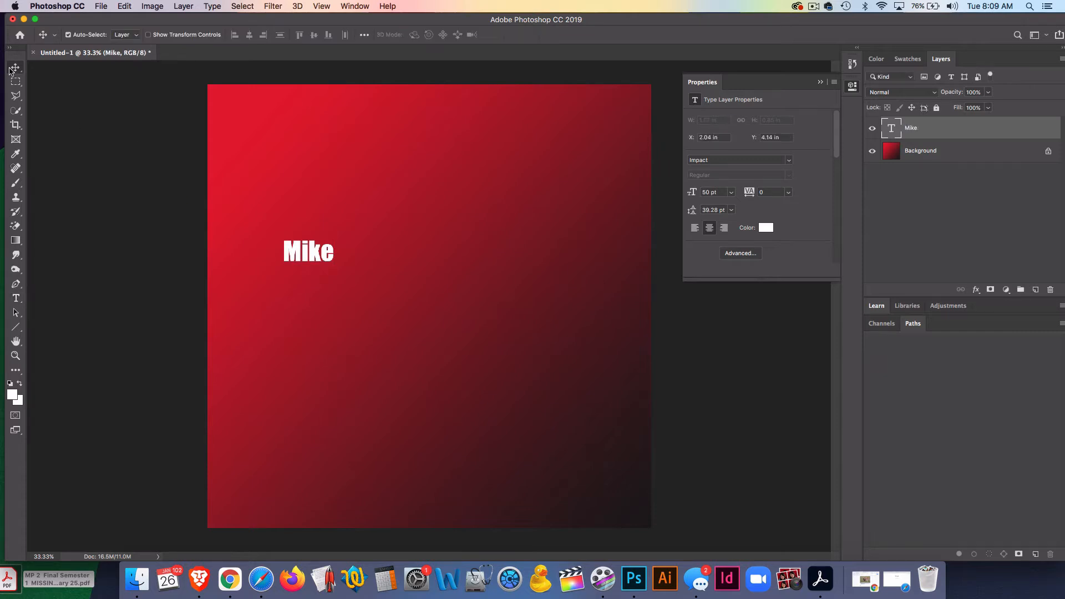
pyautogui.moveTo(316, 254); pyautogui.dragTo(441, 272)
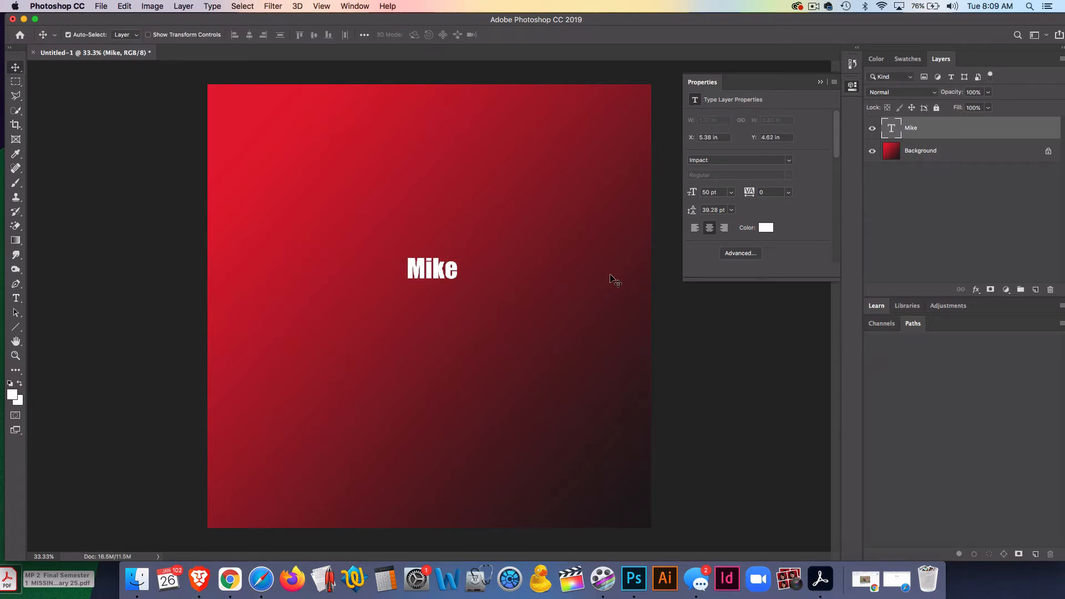
# - Delete the name text layer
pyautogui.click(1050, 289)
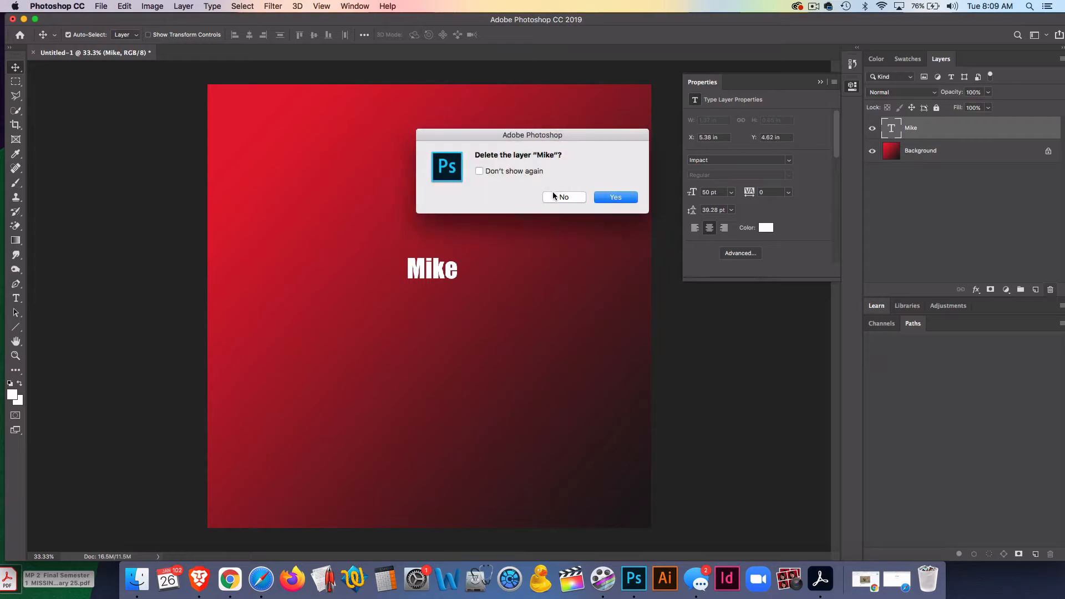
pyautogui.click(615, 199)
pyautogui.moveTo(27, 310); pyautogui.dragTo(75, 293)
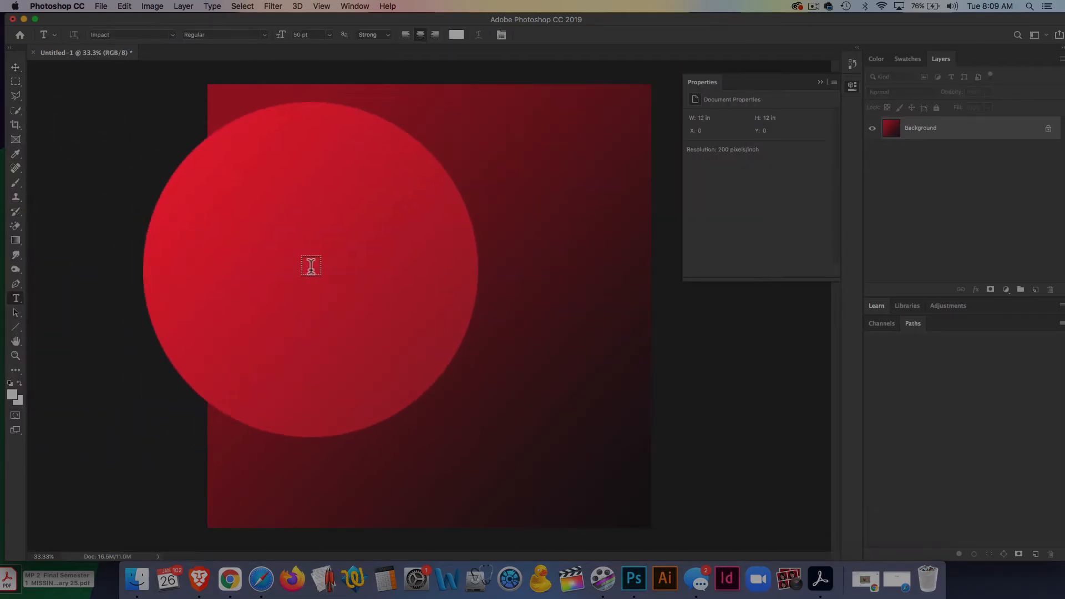
# - Add a "Hello World!" text layer and move it to the canvas centre
pyautogui.click(311, 267)
pyautogui.write('Hello')
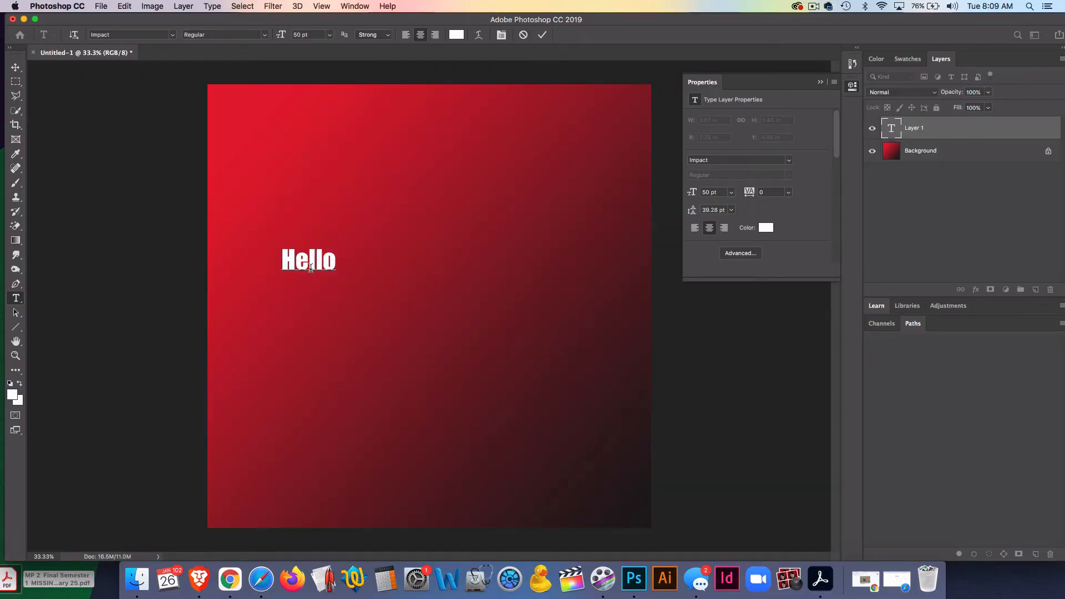
pyautogui.write(' World')
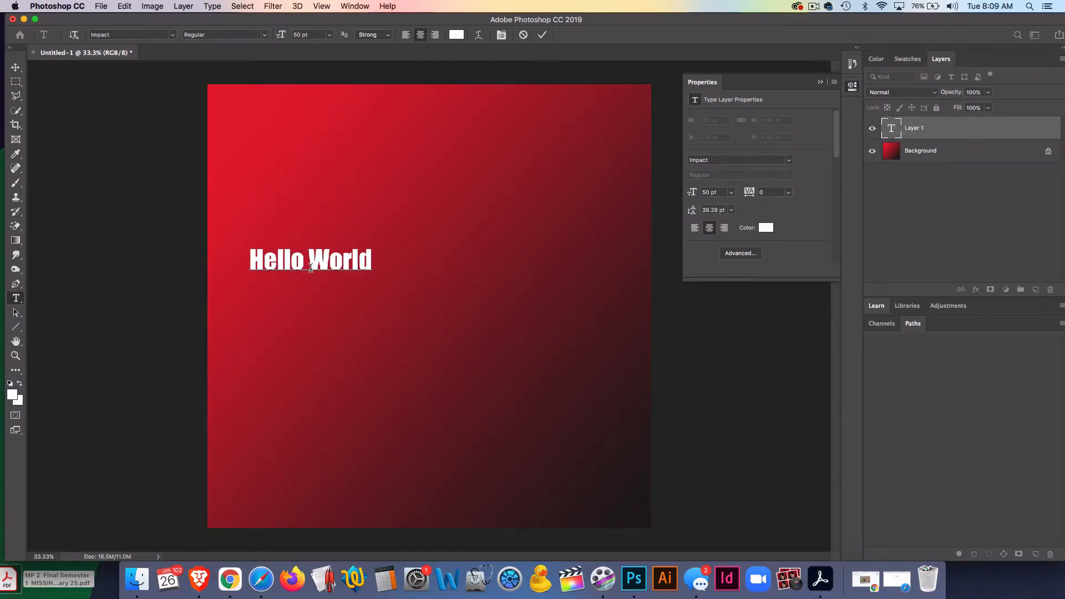
pyautogui.write('!')
pyautogui.click(16, 67)
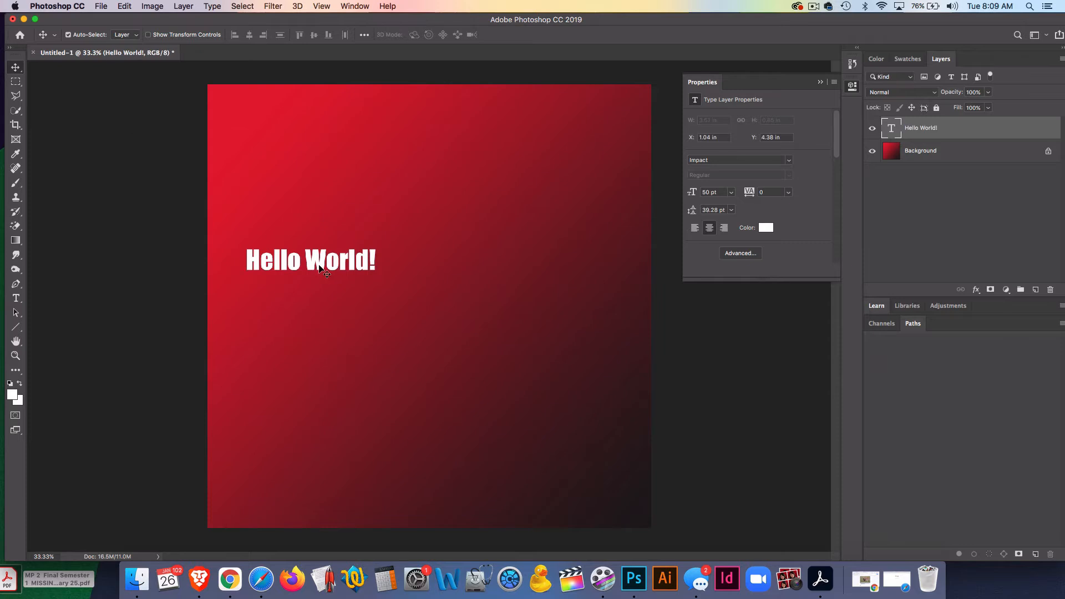
pyautogui.moveTo(303, 261); pyautogui.dragTo(423, 294)
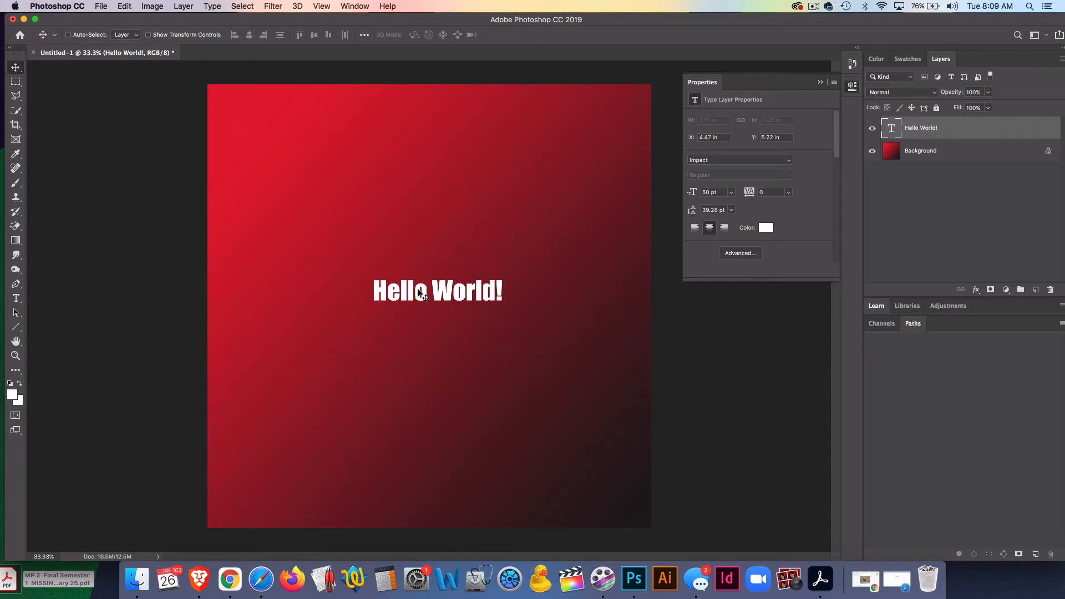
# - Scale the text up to about 195% with Free Transform and recentre it on the canvas
pyautogui.press('super+t')
pyautogui.moveTo(502, 273); pyautogui.dragTo(567, 225)
pyautogui.moveTo(373, 263); pyautogui.dragTo(312, 248)
pyautogui.click(17, 69)
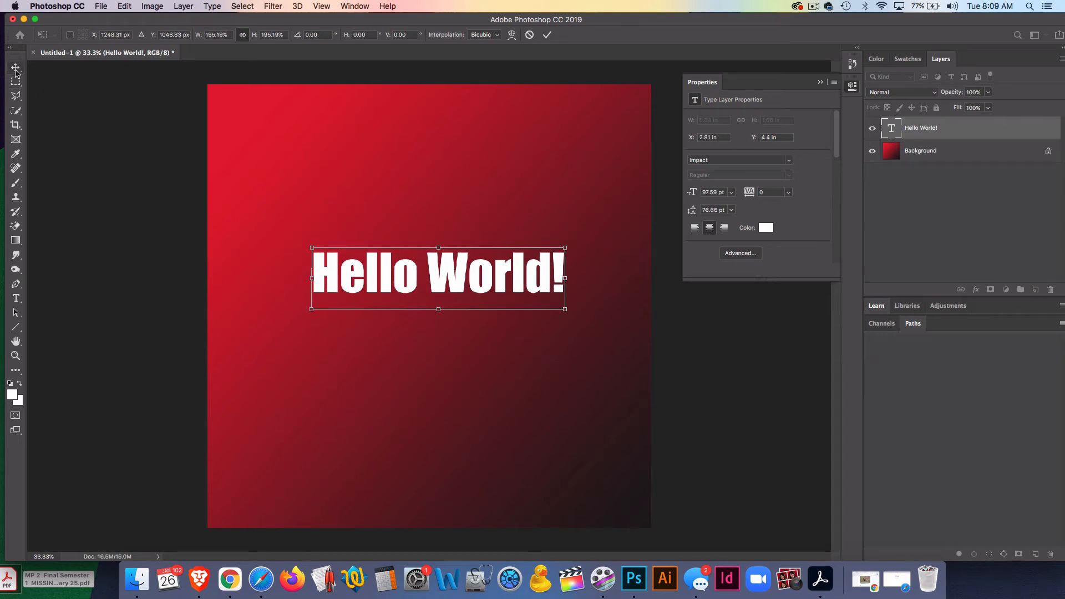
pyautogui.moveTo(490, 290); pyautogui.dragTo(460, 286)
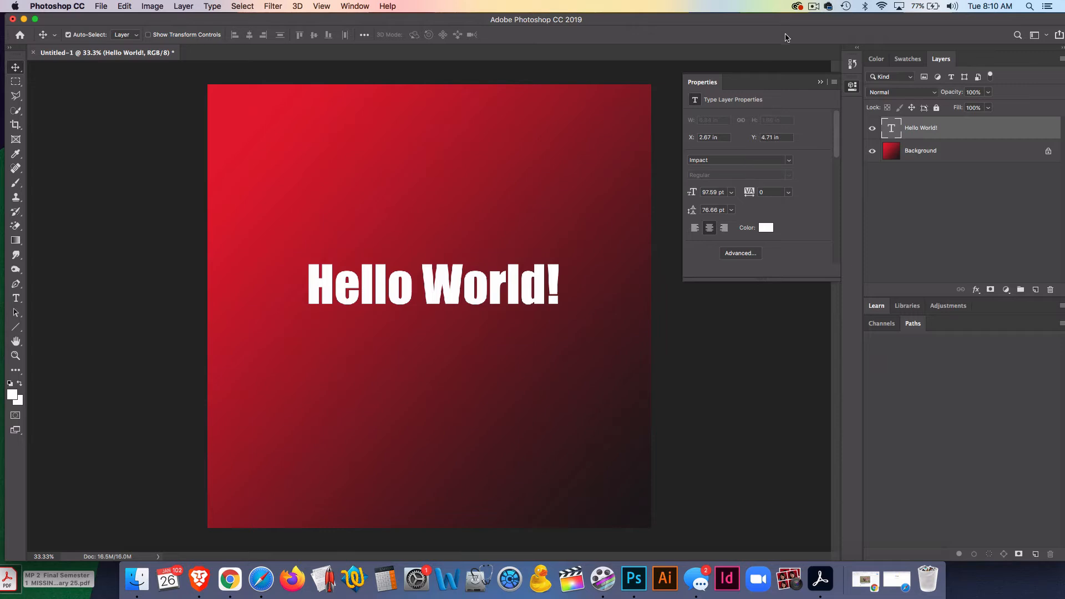
# - Edit the text layer, deleting " World!" so only "Hello" remains
pyautogui.moveTo(799, 22); pyautogui.dragTo(782, 22)
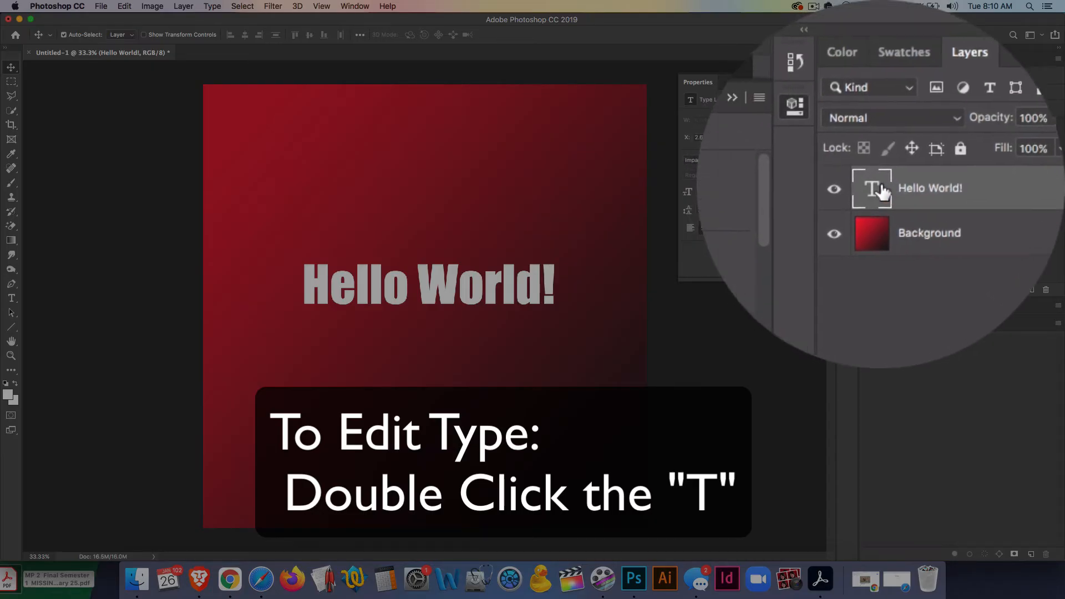
pyautogui.doubleClick(882, 191)
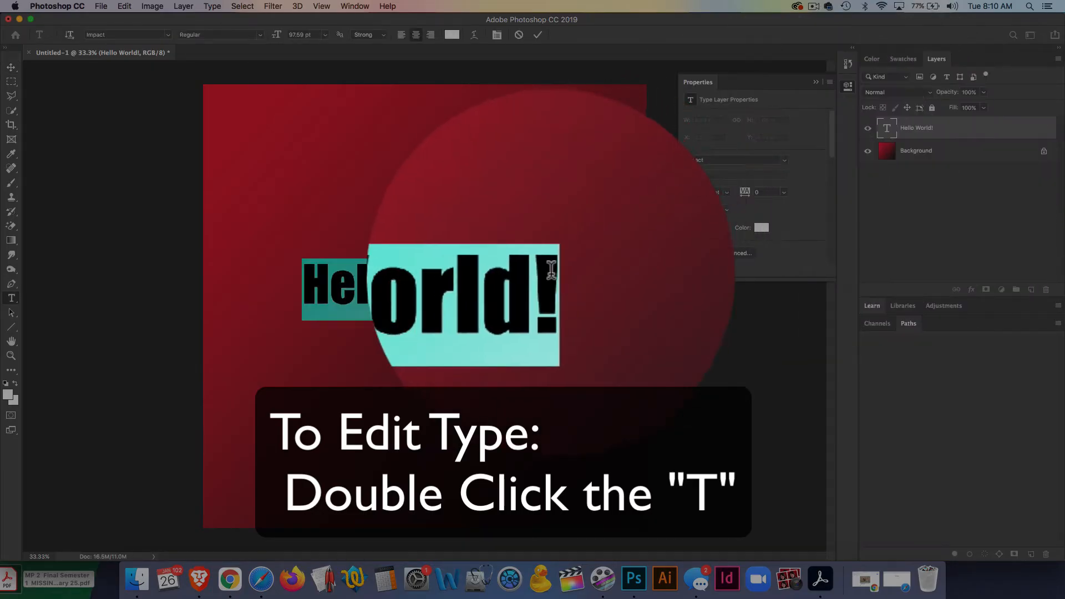
pyautogui.click(496, 283)
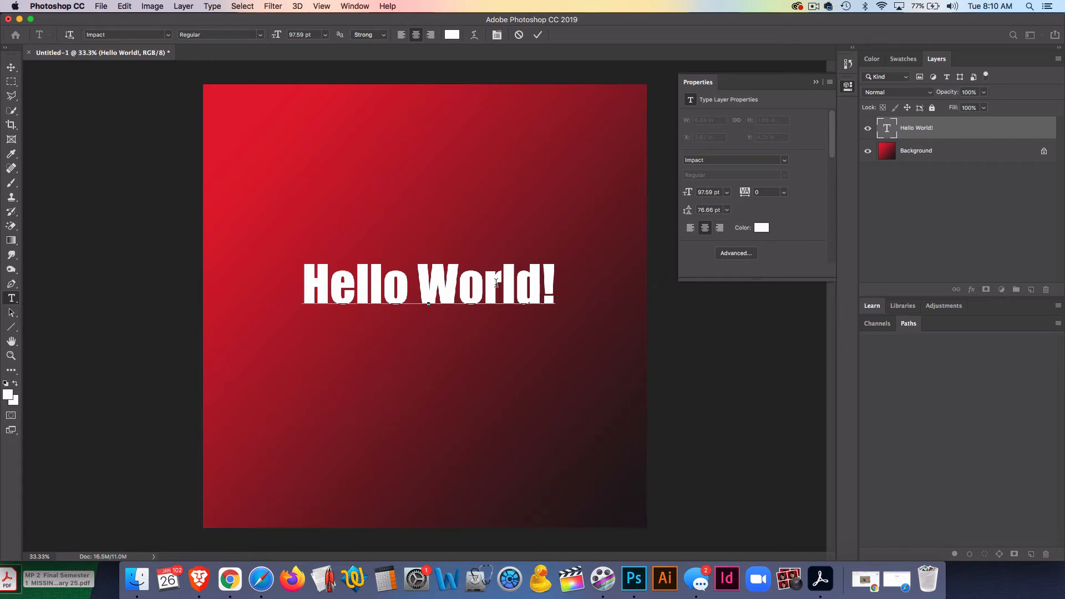
pyautogui.press('BackSpace')
pyautogui.press('BackSpace')
pyautogui.press('BackSpace')
pyautogui.press('BackSpace')
pyautogui.press('Right')
pyautogui.press('Right')
pyautogui.press('Right')
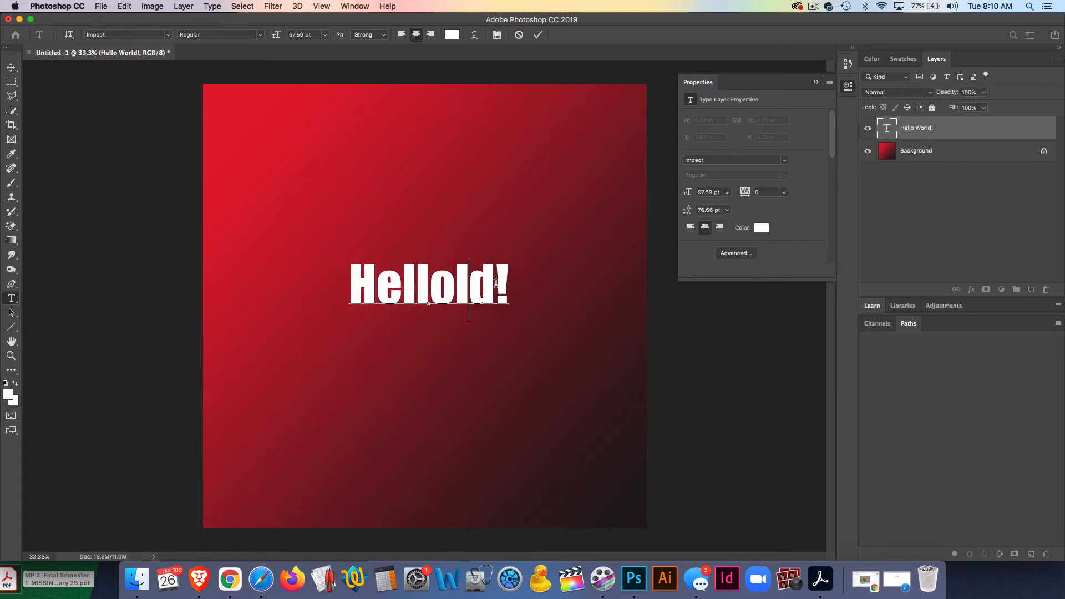
pyautogui.press('BackSpace')
pyautogui.press('BackSpace')
pyautogui.press('BackSpace')
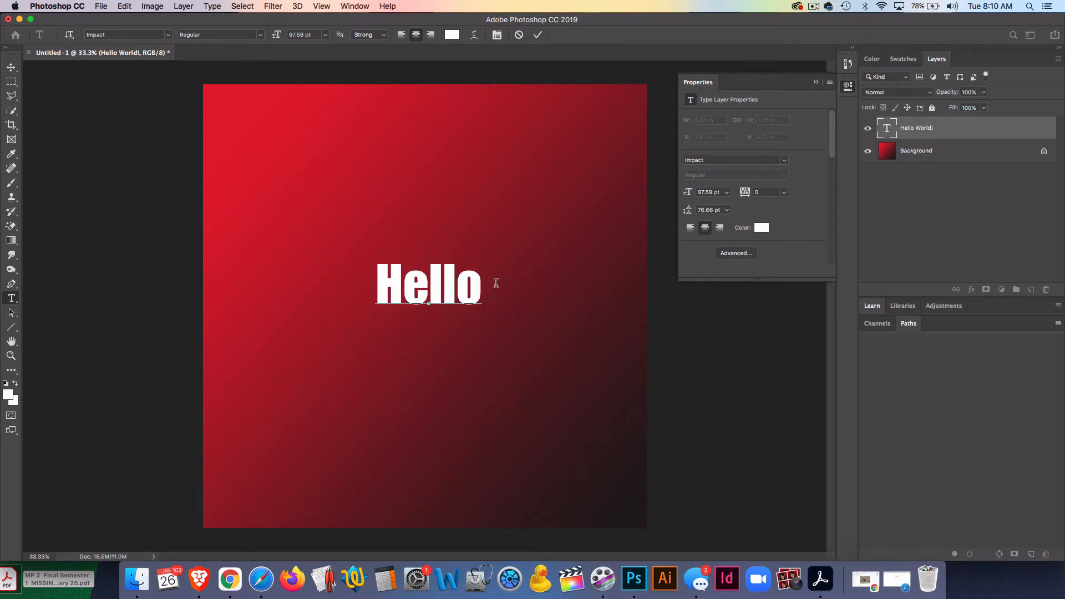
pyautogui.click(12, 67)
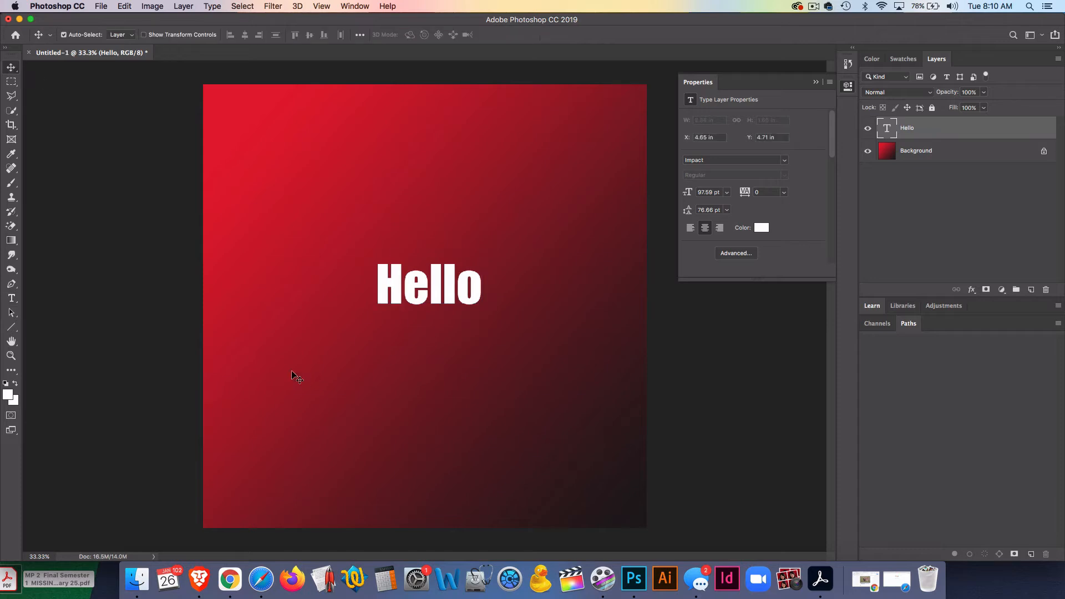
pyautogui.click(11, 299)
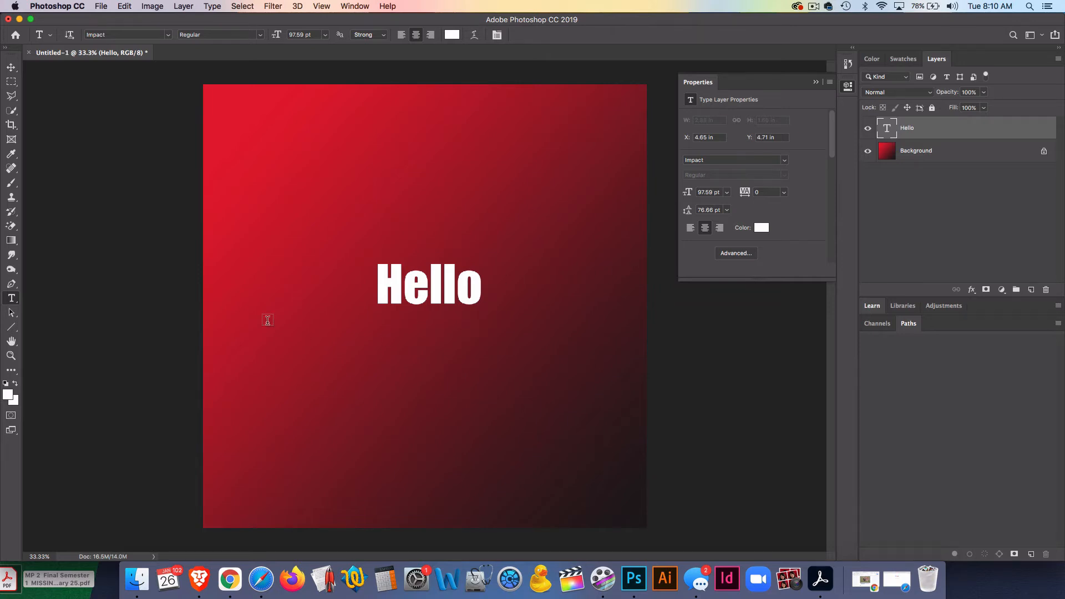
pyautogui.click(351, 227)
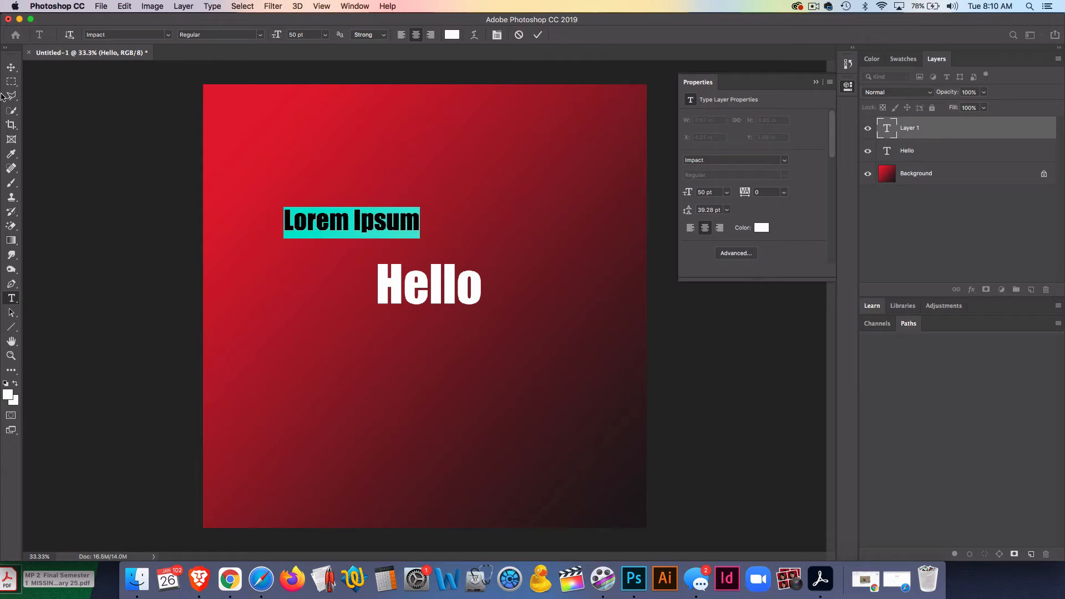
pyautogui.click(11, 67)
pyautogui.press('super+z')
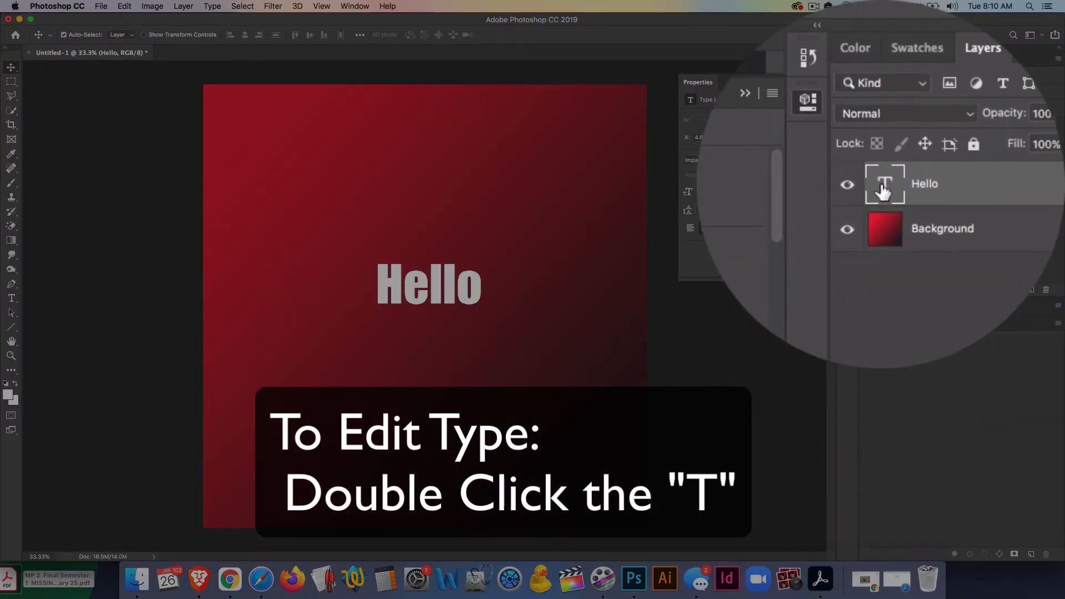
# - Edit the text back to "Hello World!" and nudge it slightly down
pyautogui.doubleClick(883, 189)
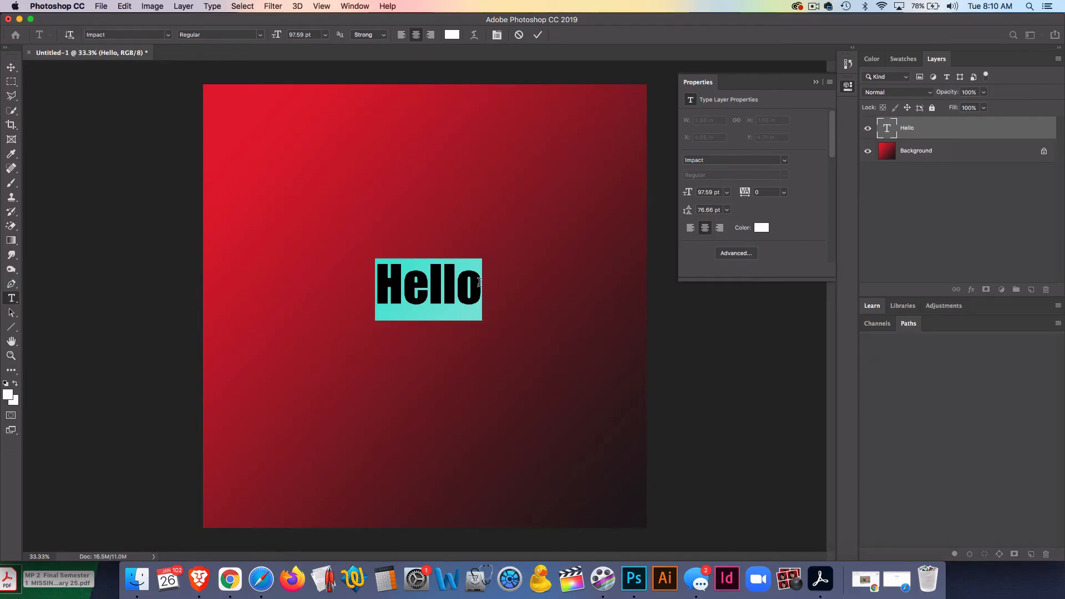
pyautogui.click(479, 282)
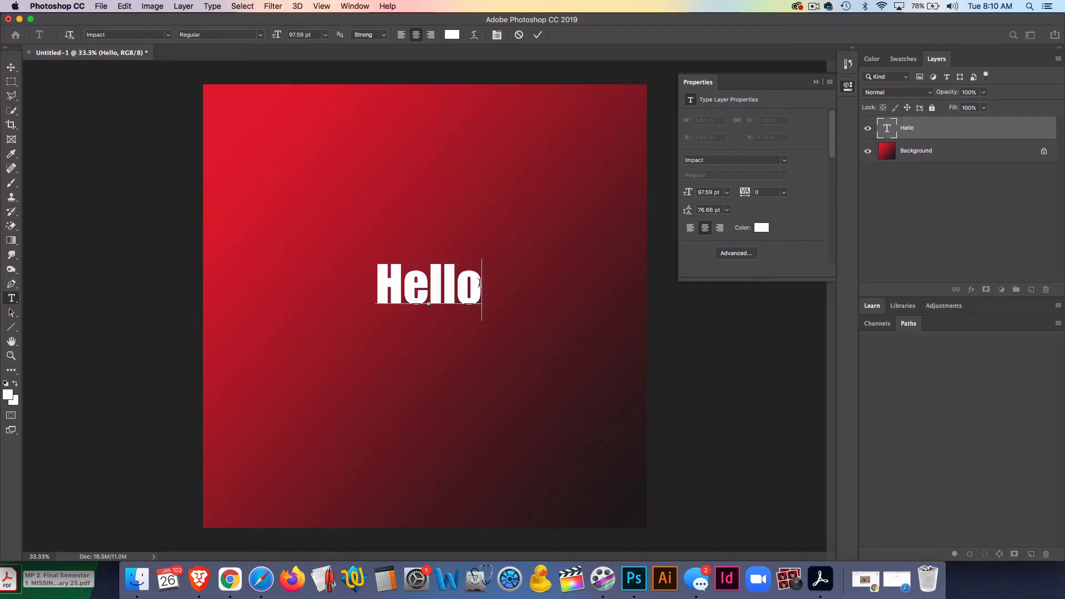
pyautogui.write('Wo')
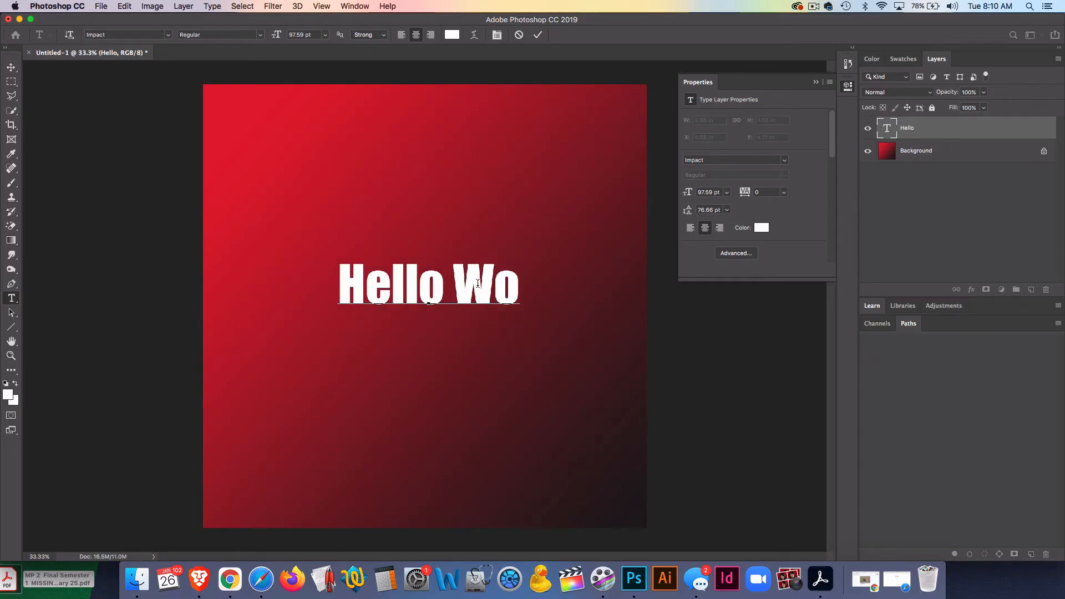
pyautogui.write('rld!')
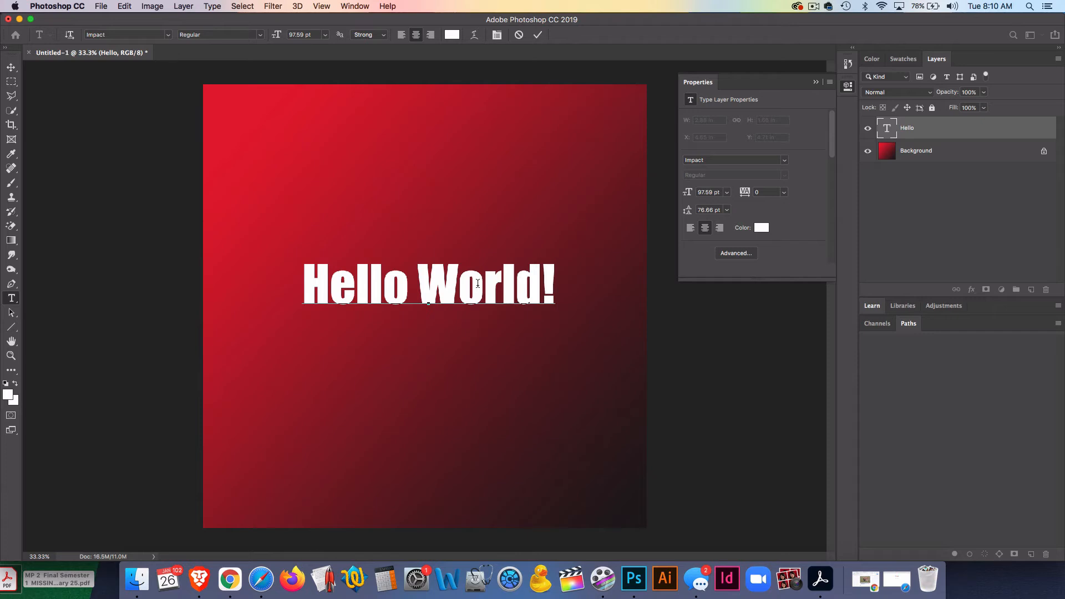
pyautogui.click(11, 67)
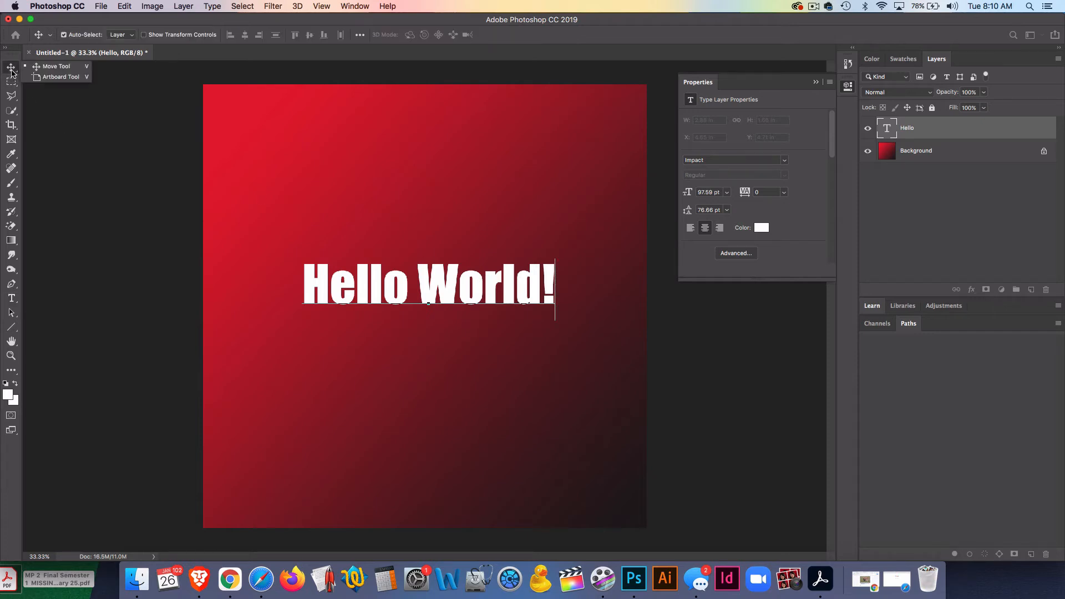
pyautogui.moveTo(442, 306); pyautogui.dragTo(442, 320)
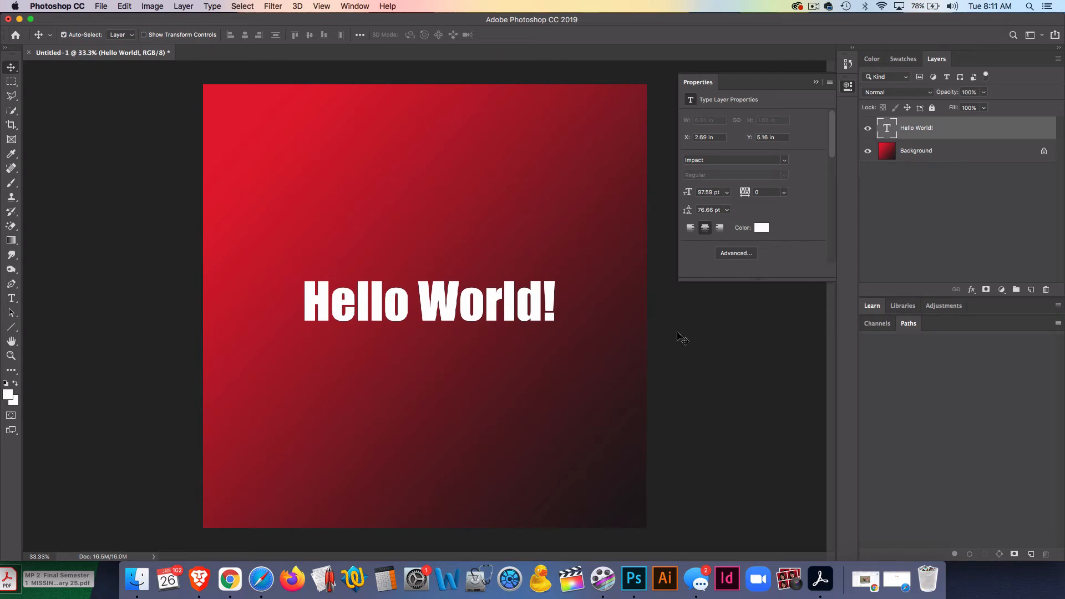
# - Open Blending Options for the text layer's layer style
pyautogui.rightClick(888, 127)
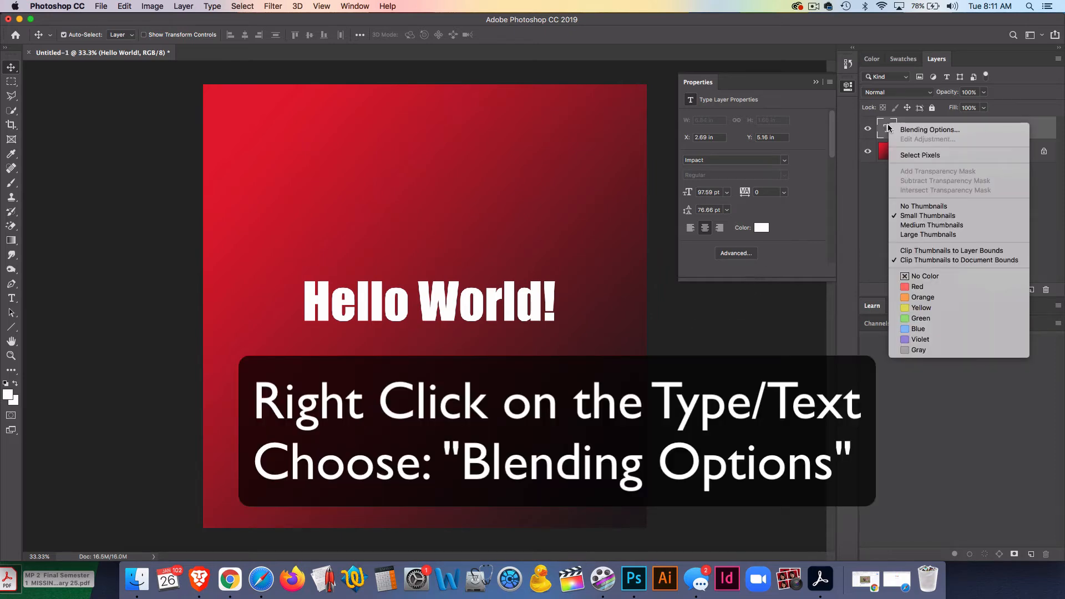
pyautogui.click(887, 128)
pyautogui.rightClick(897, 126)
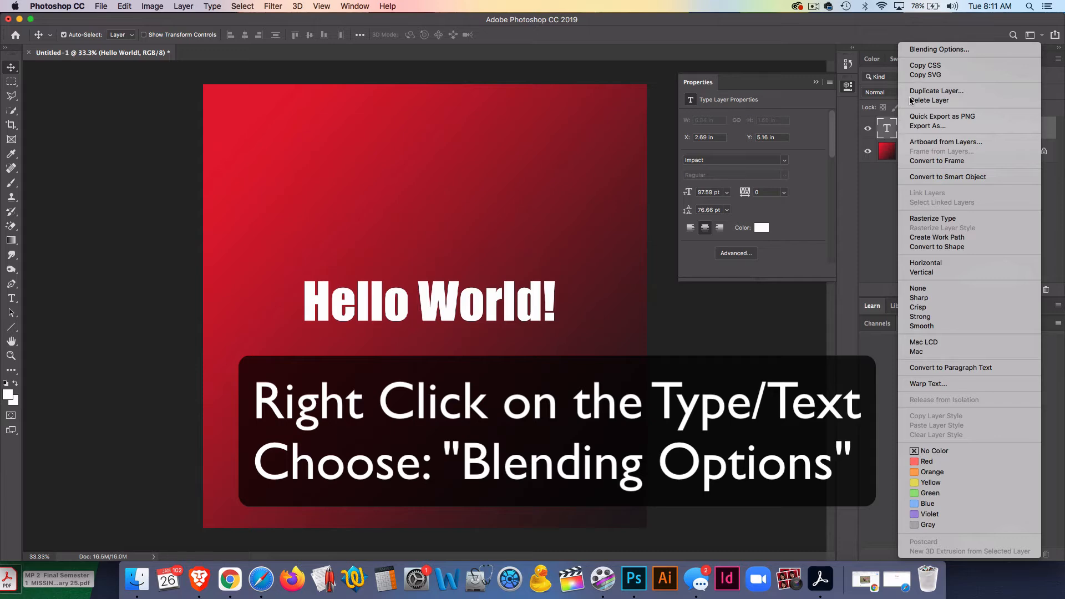
pyautogui.click(925, 50)
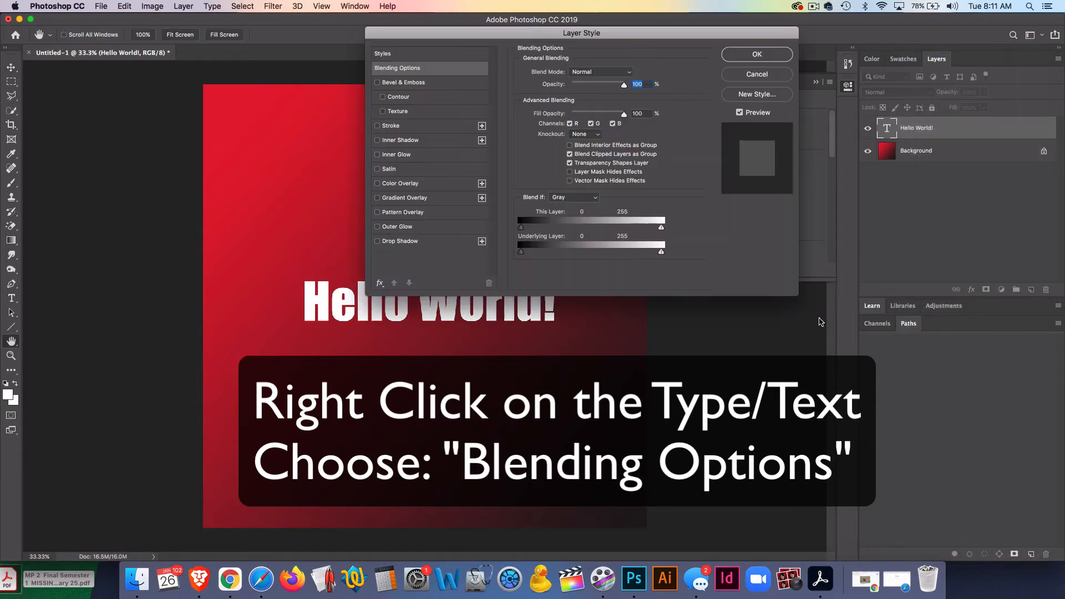
pyautogui.moveTo(506, 36); pyautogui.dragTo(747, 65)
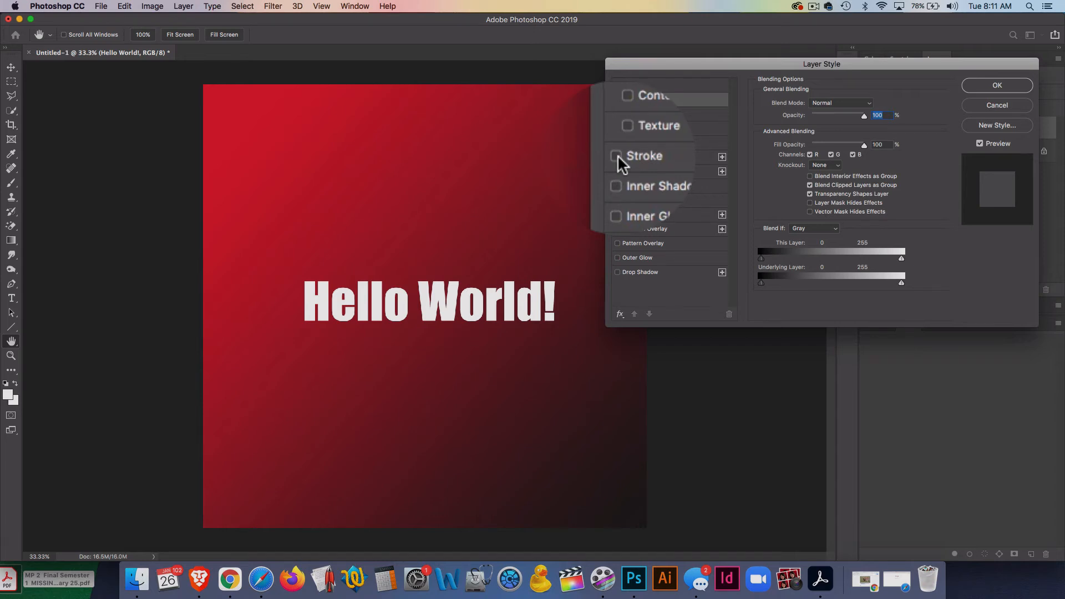
# - Enable the Stroke effect and open its settings
pyautogui.click(618, 157)
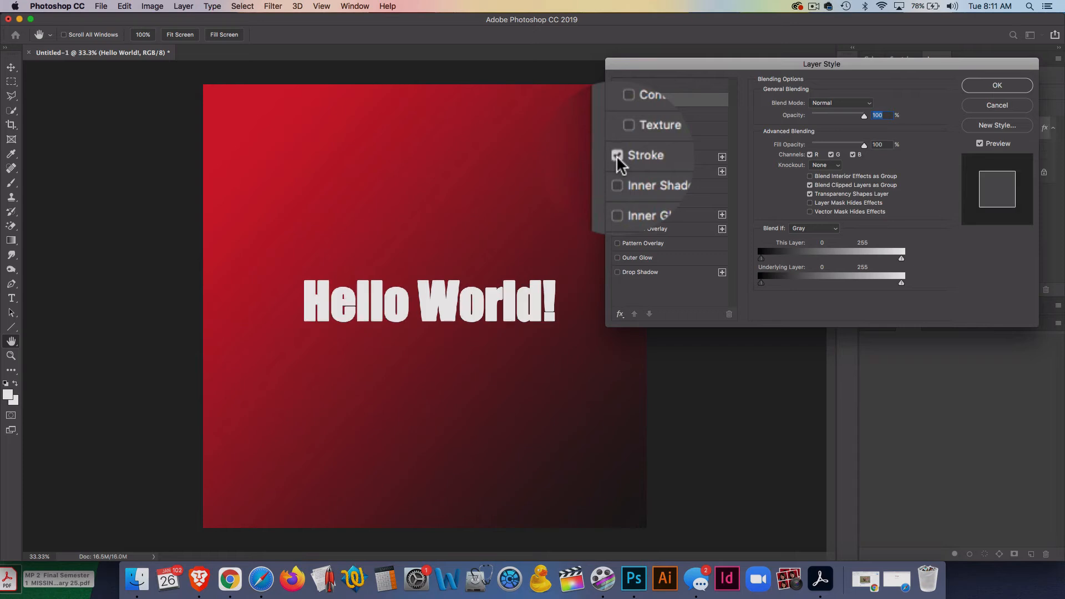
pyautogui.click(617, 156)
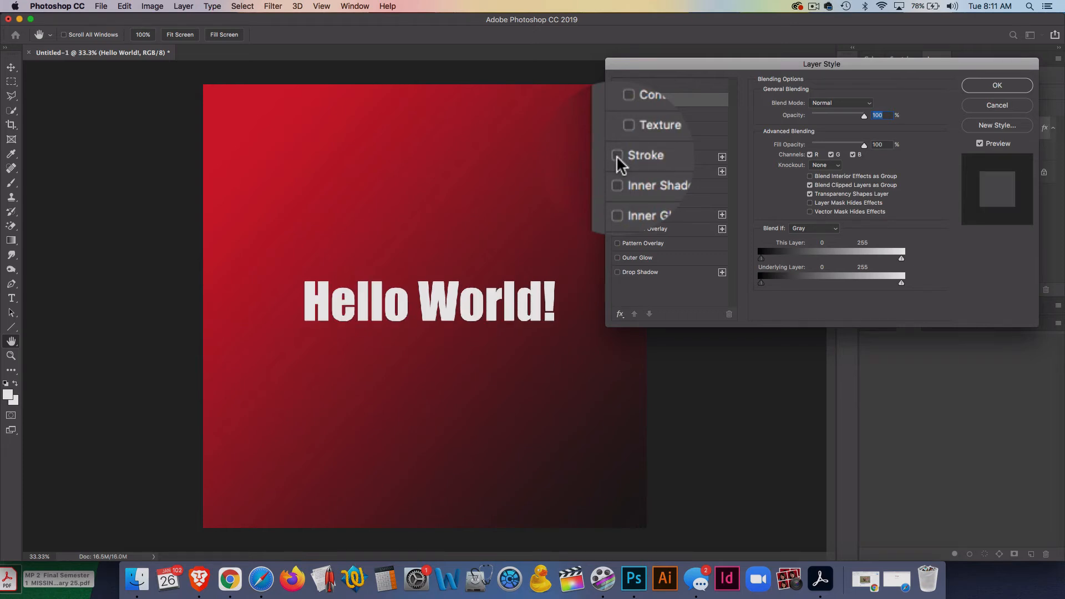
pyautogui.click(617, 156)
pyautogui.click(617, 156)
pyautogui.click(617, 156)
pyautogui.click(618, 156)
pyautogui.click(617, 156)
pyautogui.click(617, 156)
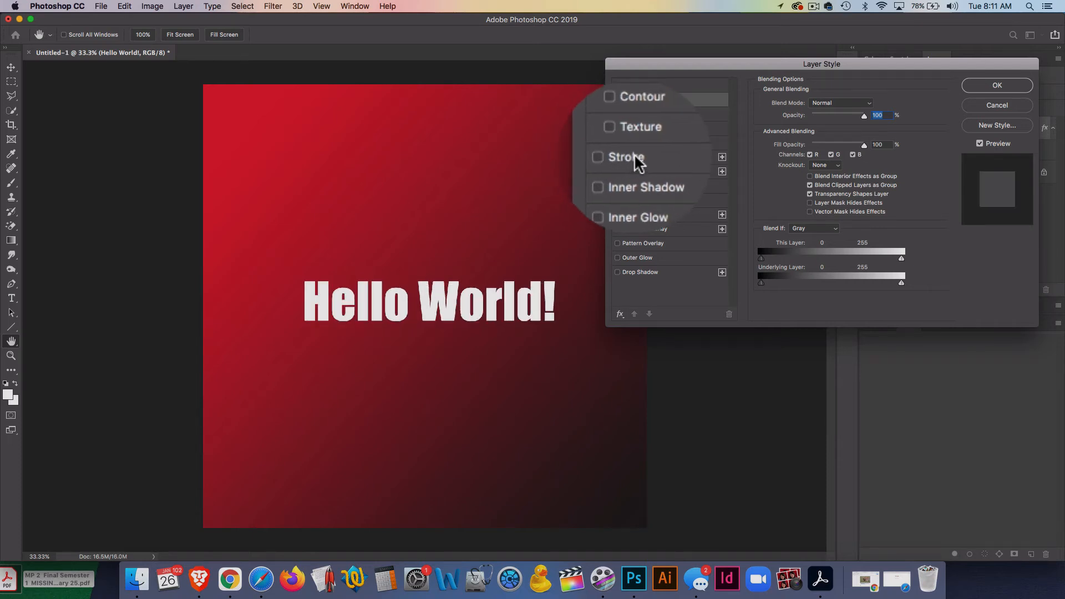
pyautogui.click(634, 156)
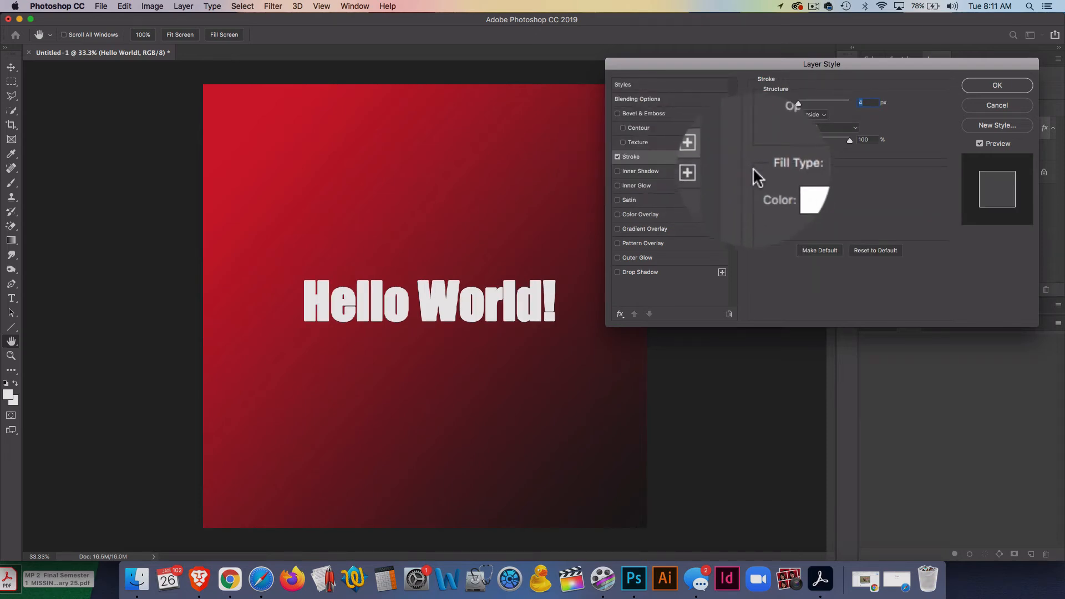
# - Set the stroke colour to black, 000000
pyautogui.click(780, 189)
pyautogui.click(776, 191)
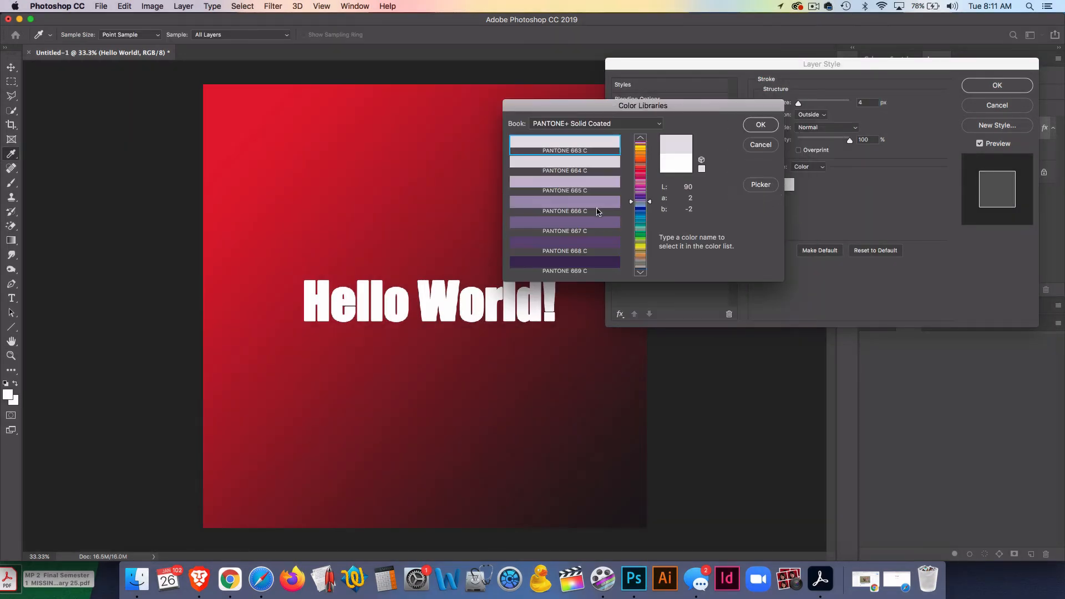
pyautogui.click(769, 146)
pyautogui.click(784, 183)
pyautogui.write('000000')
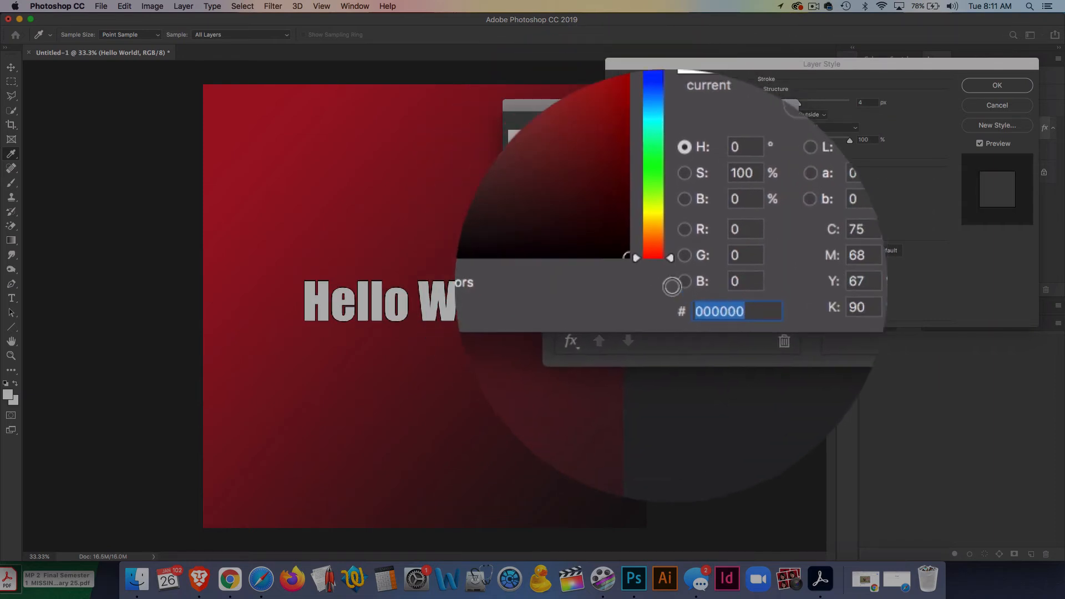
pyautogui.click(760, 216)
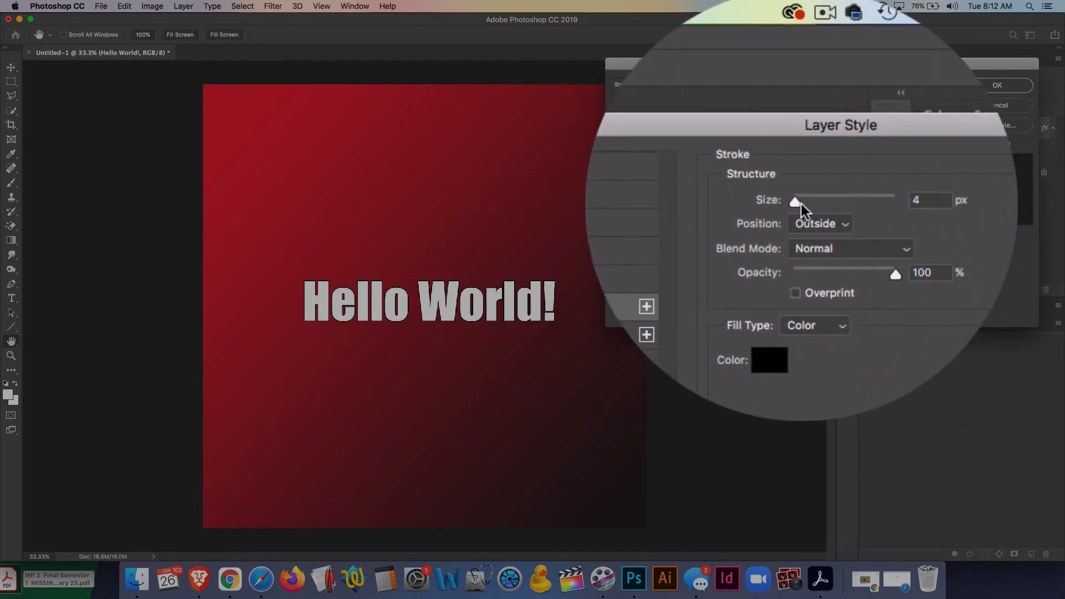
# - Set the stroke size to 57 px and its position to Inside
pyautogui.moveTo(801, 204); pyautogui.dragTo(814, 204)
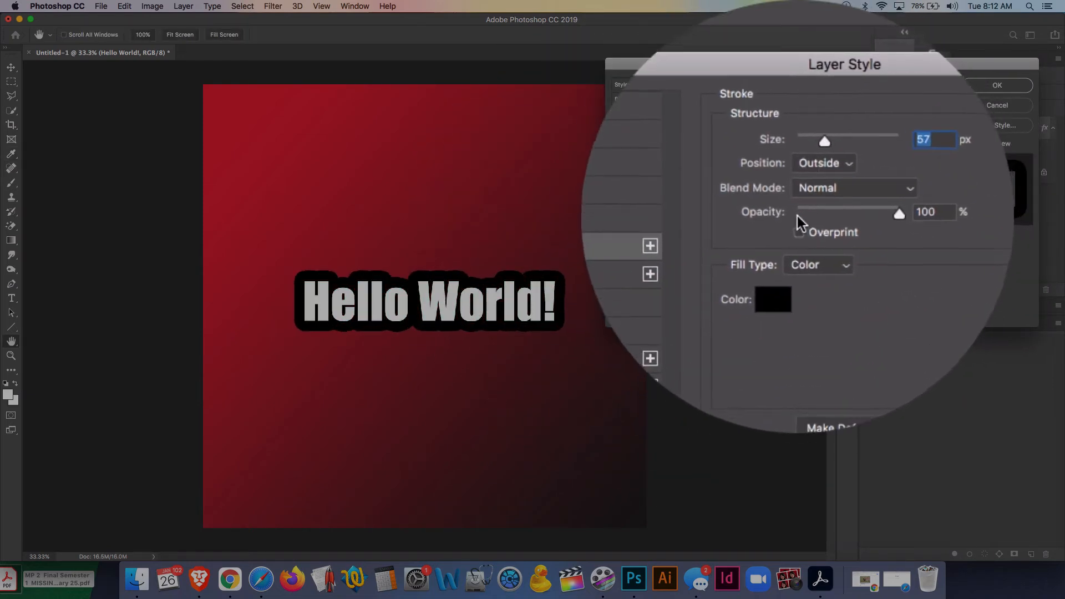
pyautogui.click(811, 215)
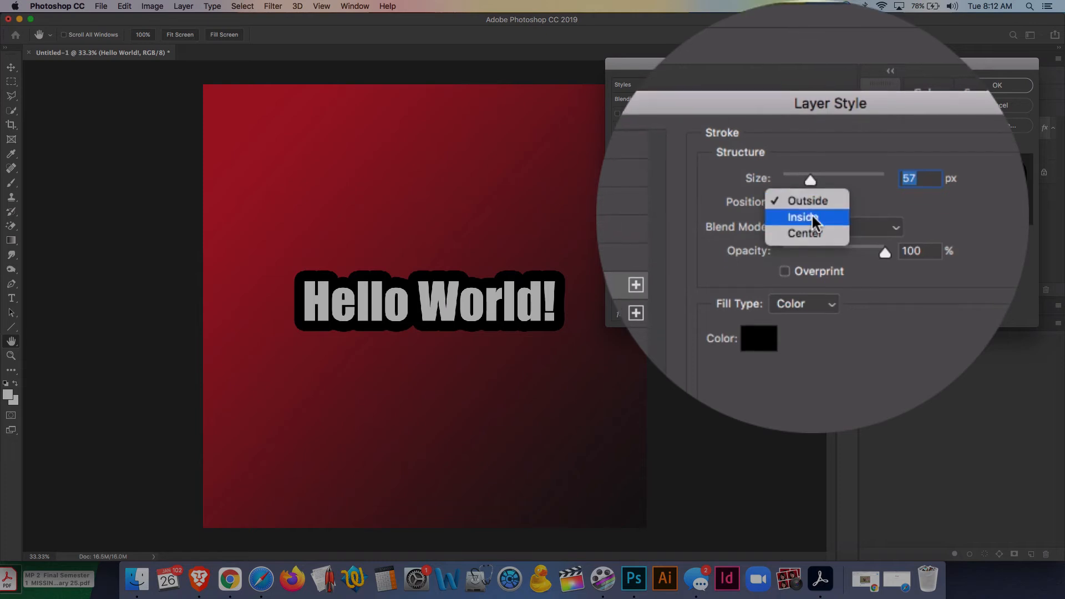
pyautogui.click(811, 217)
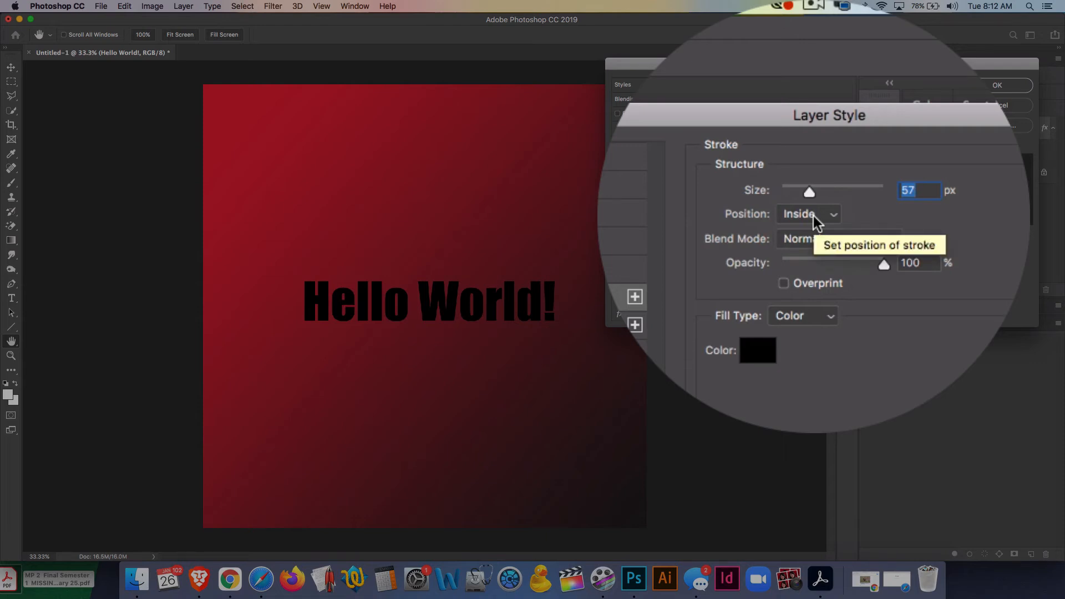
# - Set the stroke size to 18 px and its position to Outside
pyautogui.click(813, 217)
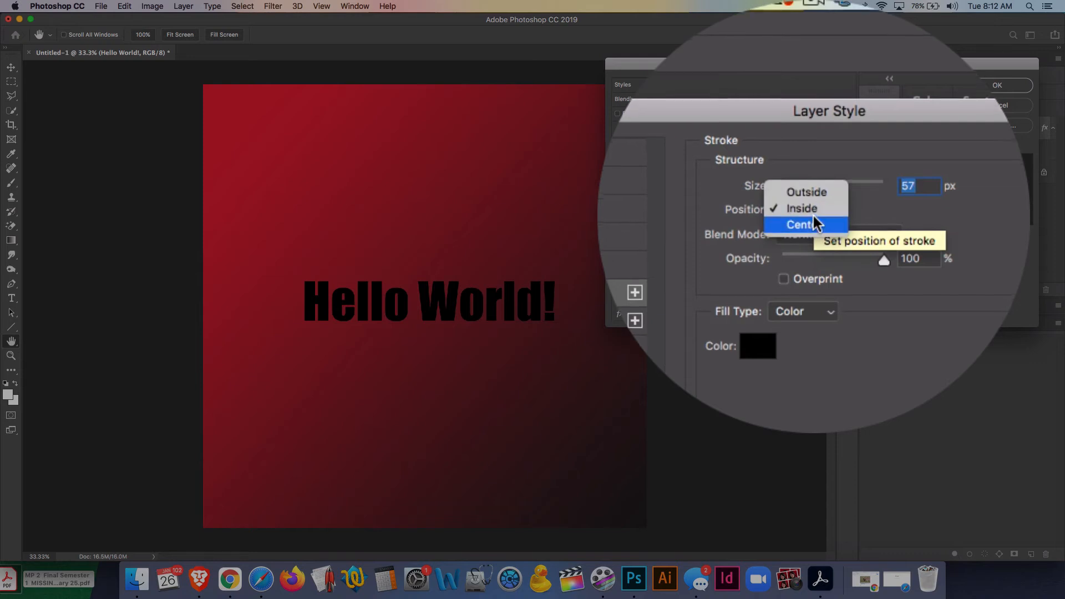
pyautogui.click(813, 223)
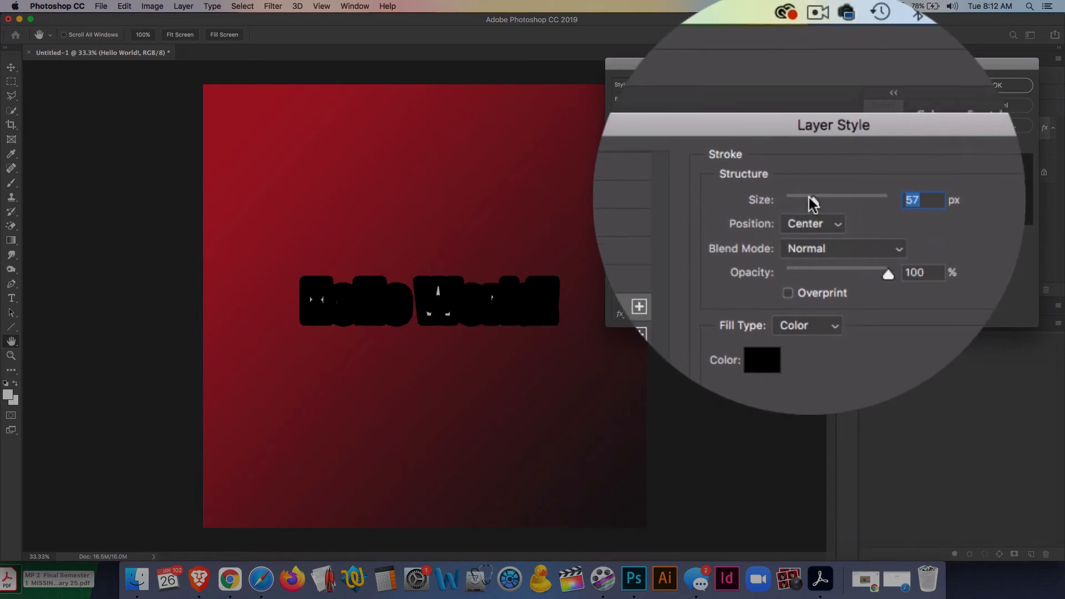
pyautogui.moveTo(811, 203); pyautogui.dragTo(803, 198)
pyautogui.click(807, 215)
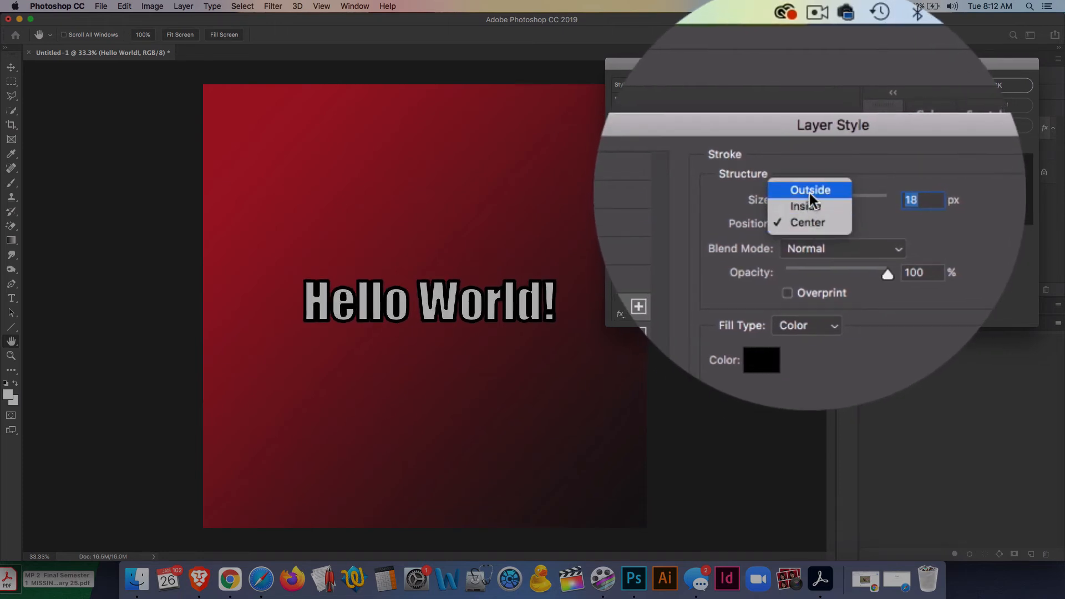
pyautogui.click(810, 190)
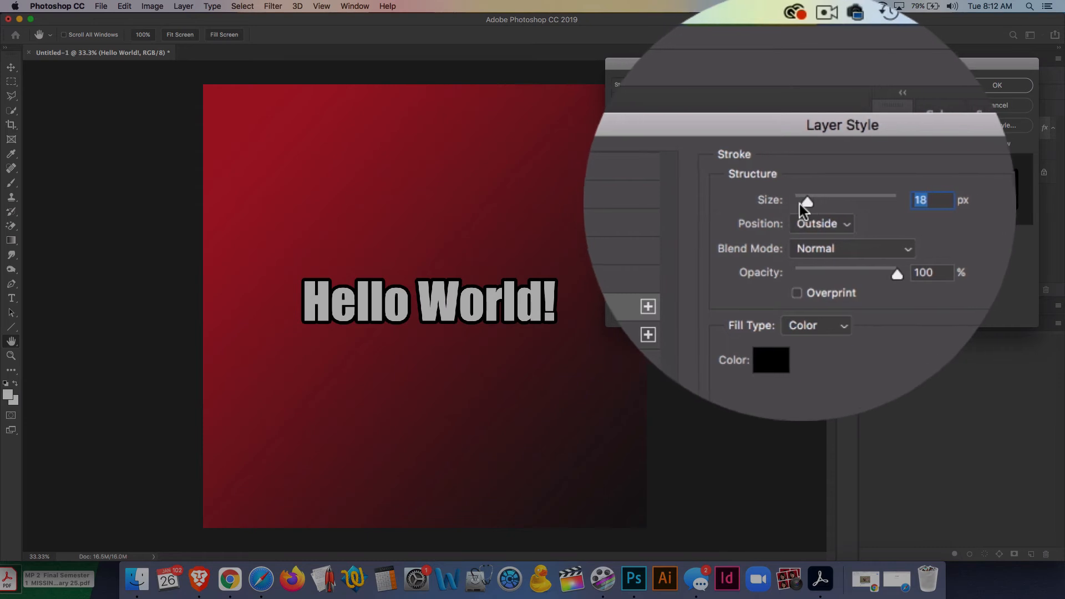
pyautogui.moveTo(804, 204)
pyautogui.mouseDown()
pyautogui.moveTo(821, 201)
pyautogui.moveTo(804, 200)
pyautogui.mouseUp()
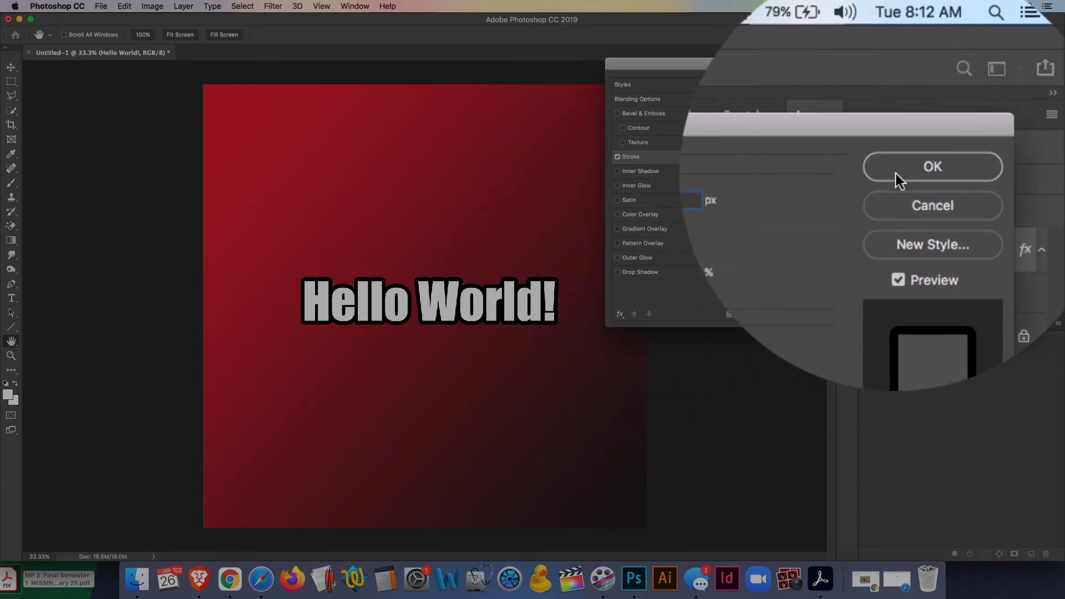
# - Apply the layer style and move the "Hello World!" text up toward the top of the canvas
pyautogui.click(997, 85)
pyautogui.moveTo(422, 304); pyautogui.dragTo(435, 231)
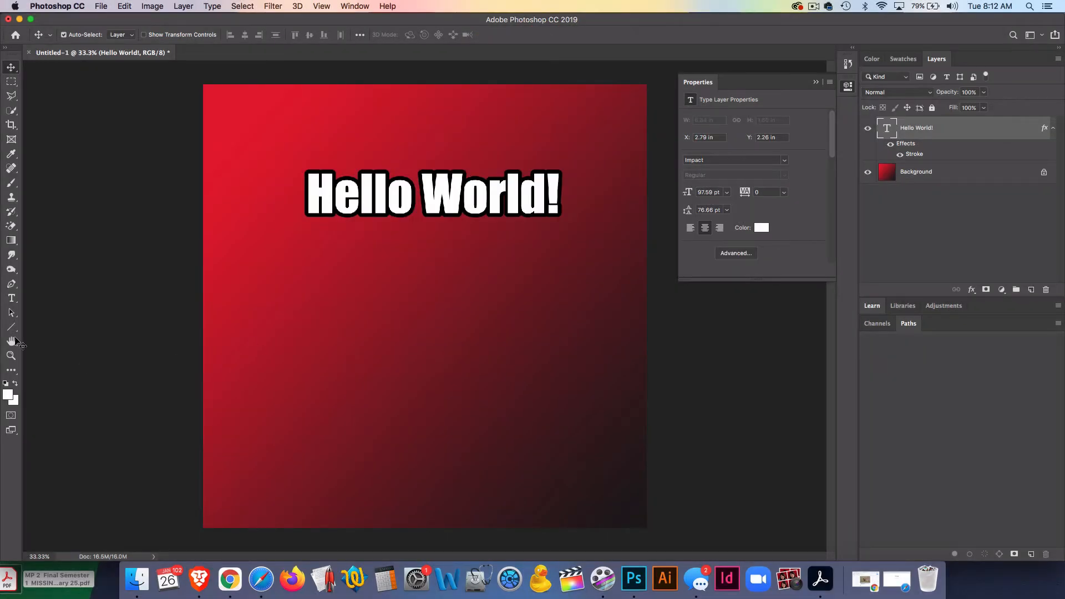
# - Add a new text line "Hello There!" in the lower-left area of the canvas with the Type tool
pyautogui.click(12, 298)
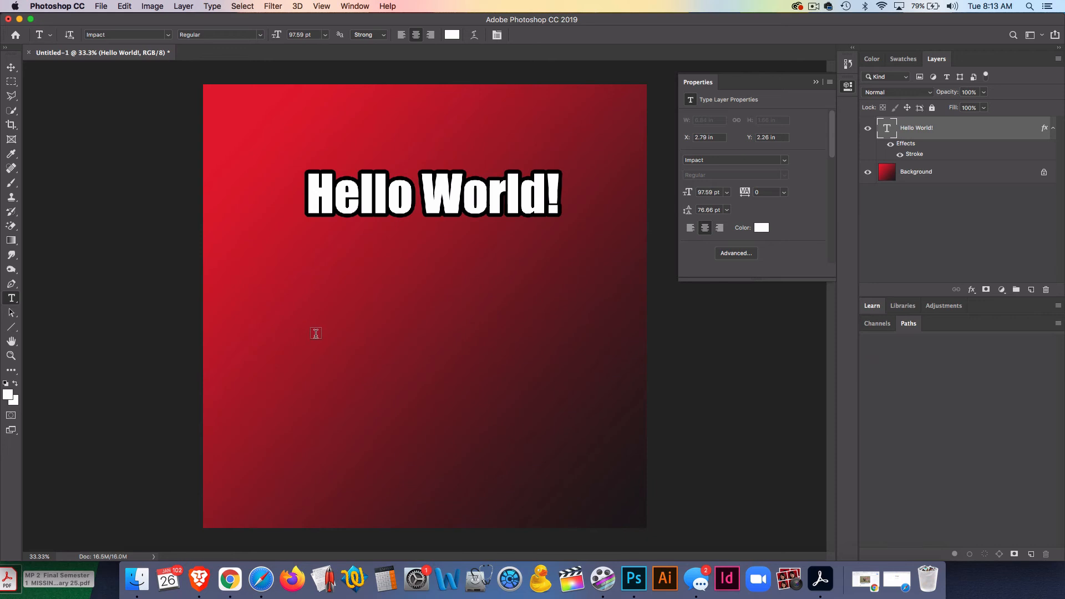
pyautogui.click(316, 332)
pyautogui.write('Hell')
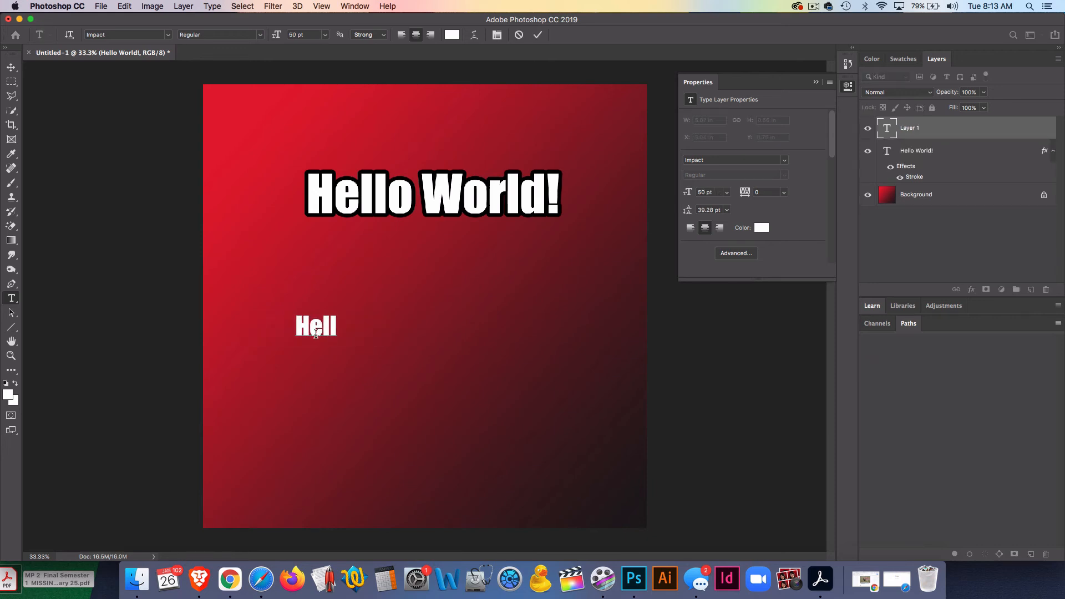
pyautogui.write('o There!')
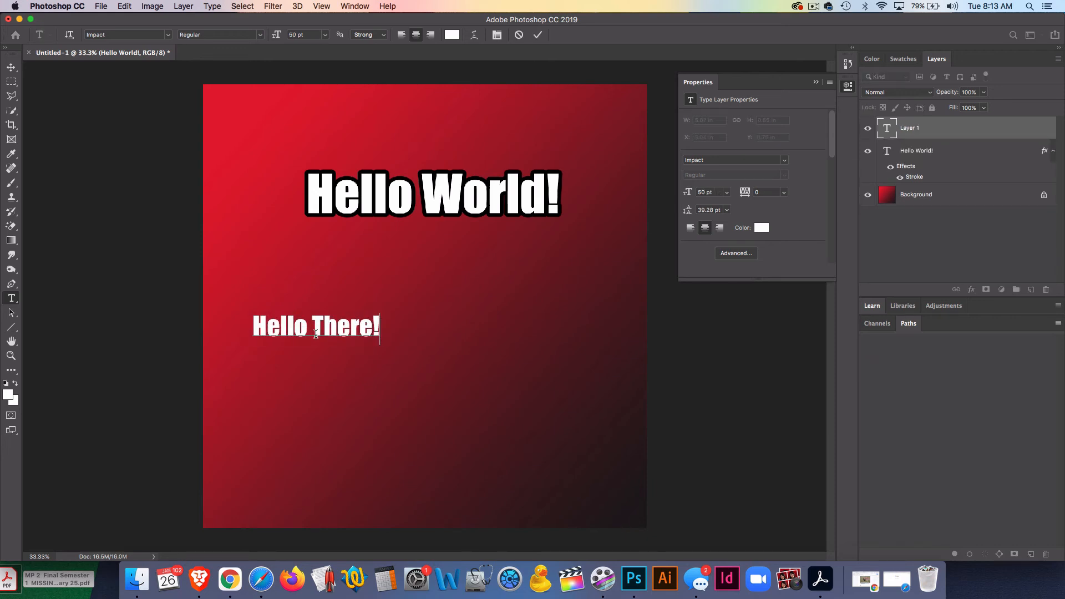
# - Scale the "Hello There!" text up to about 248% with Free Transform and commit it
pyautogui.click(10, 68)
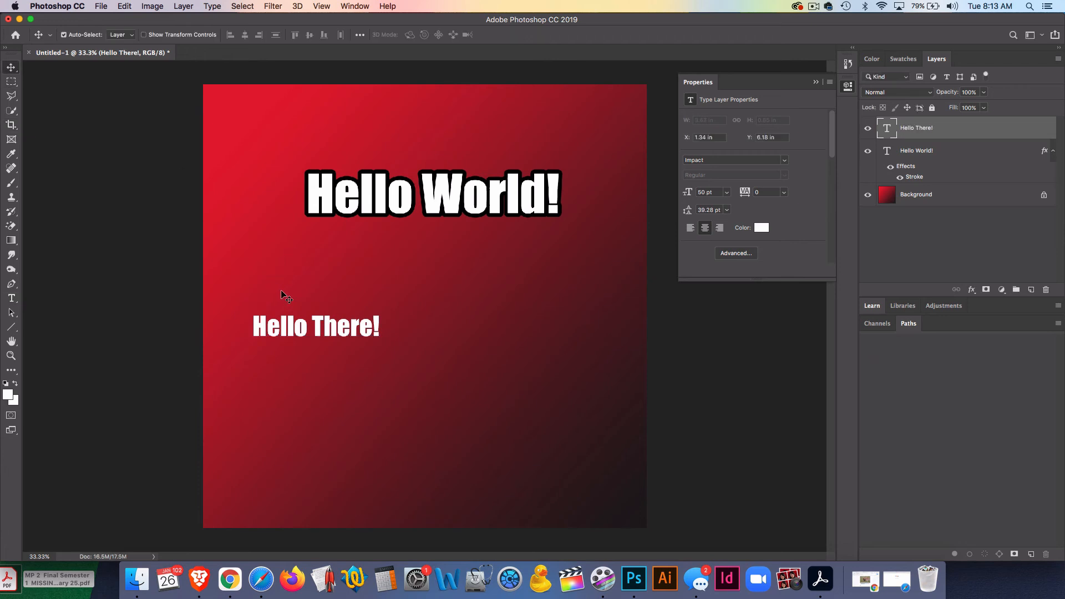
pyautogui.press('super+t')
pyautogui.moveTo(380, 345); pyautogui.dragTo(435, 340)
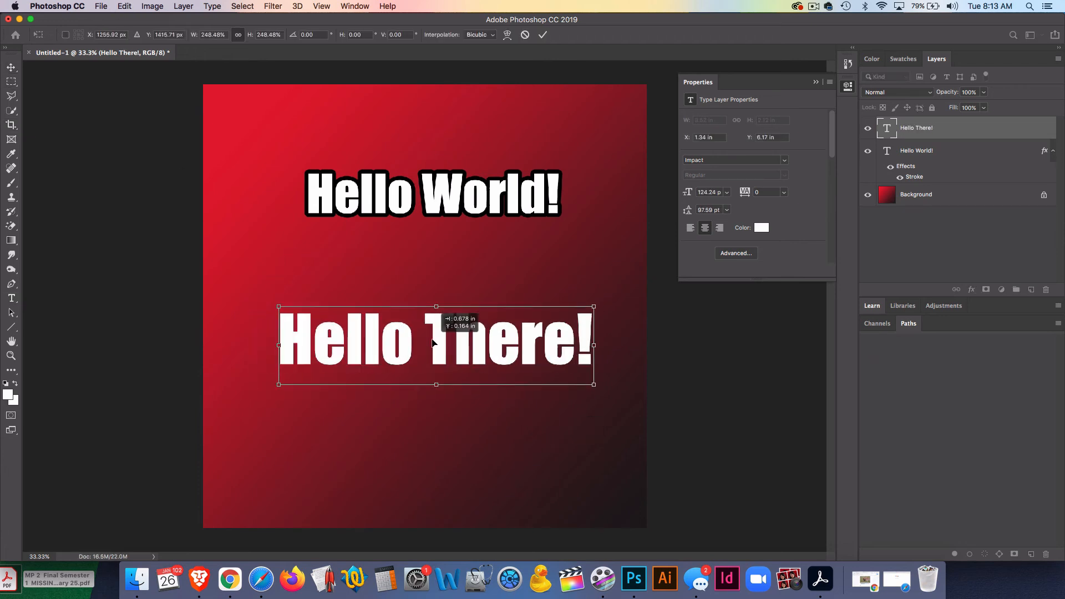
pyautogui.press('Return')
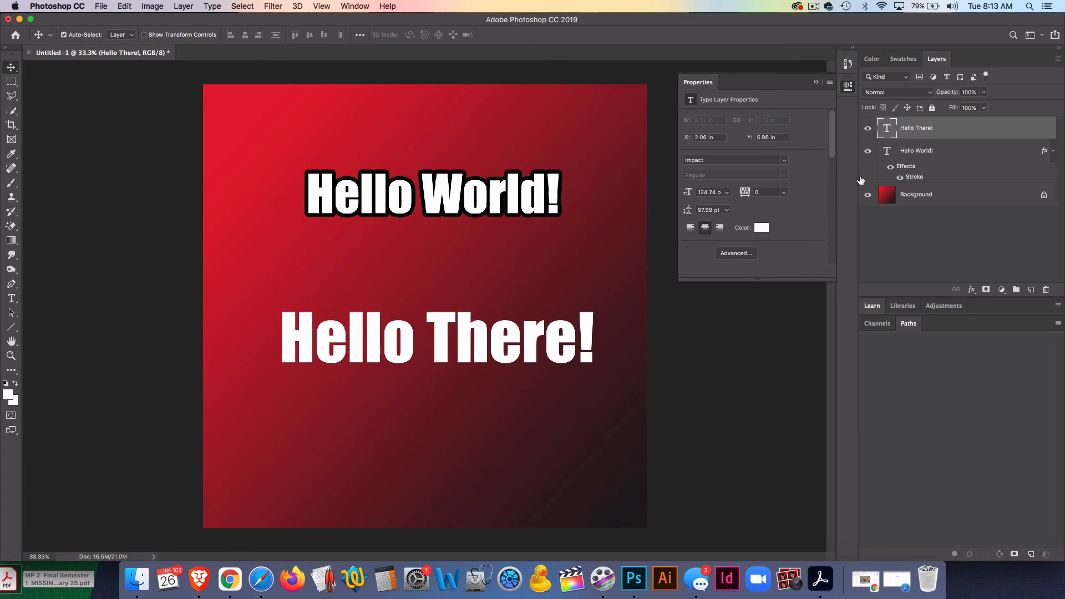
# - Edit the "Hello There!" text, deleting its last two letters and retyping "er"
pyautogui.doubleClick(888, 131)
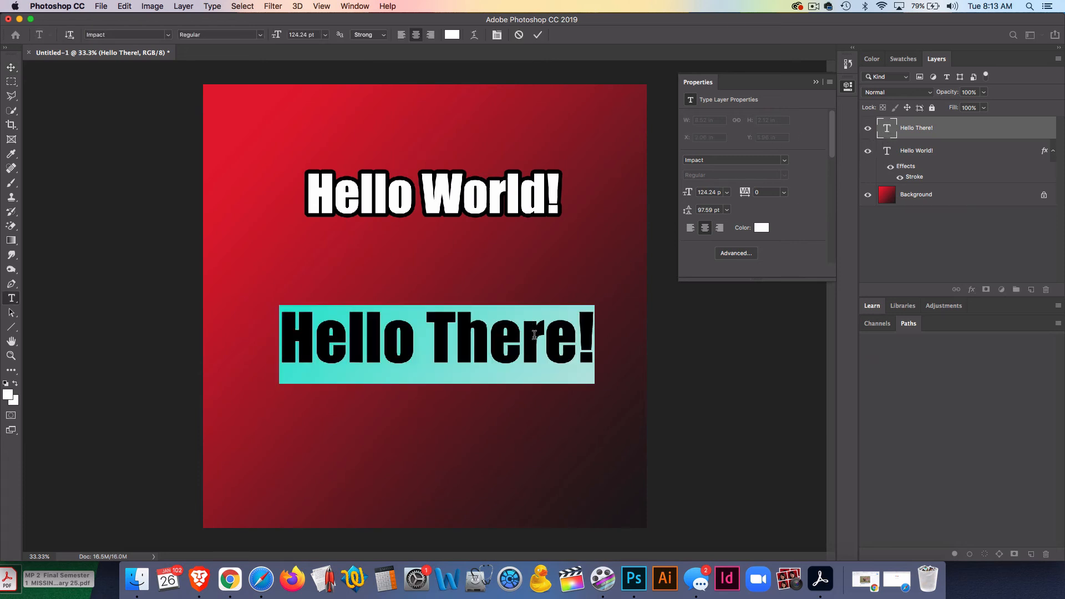
pyautogui.click(537, 339)
pyautogui.press('BackSpace')
pyautogui.press('BackSpace')
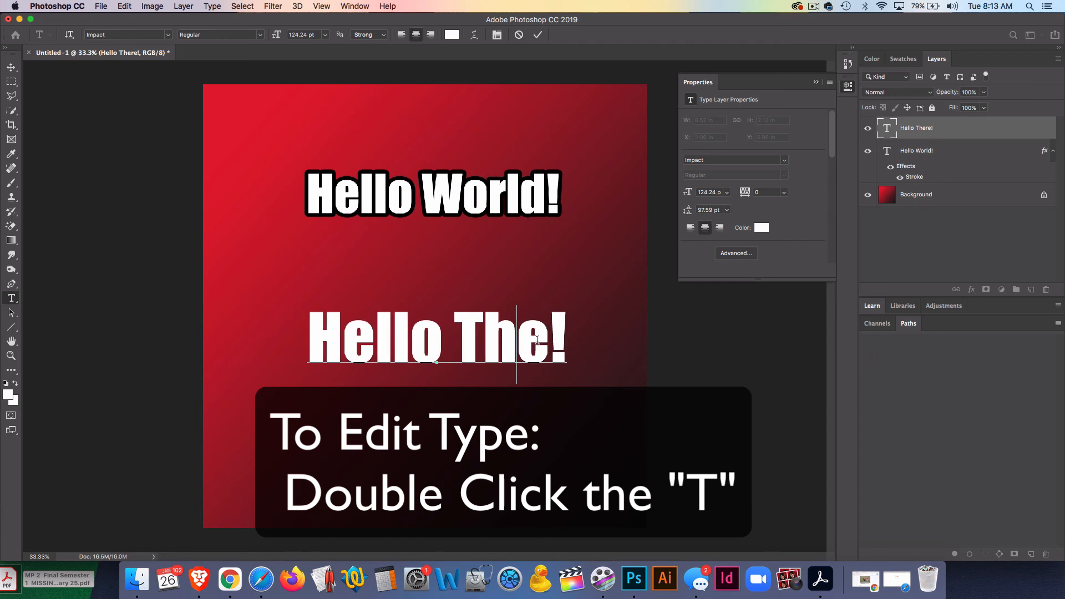
pyautogui.write('er')
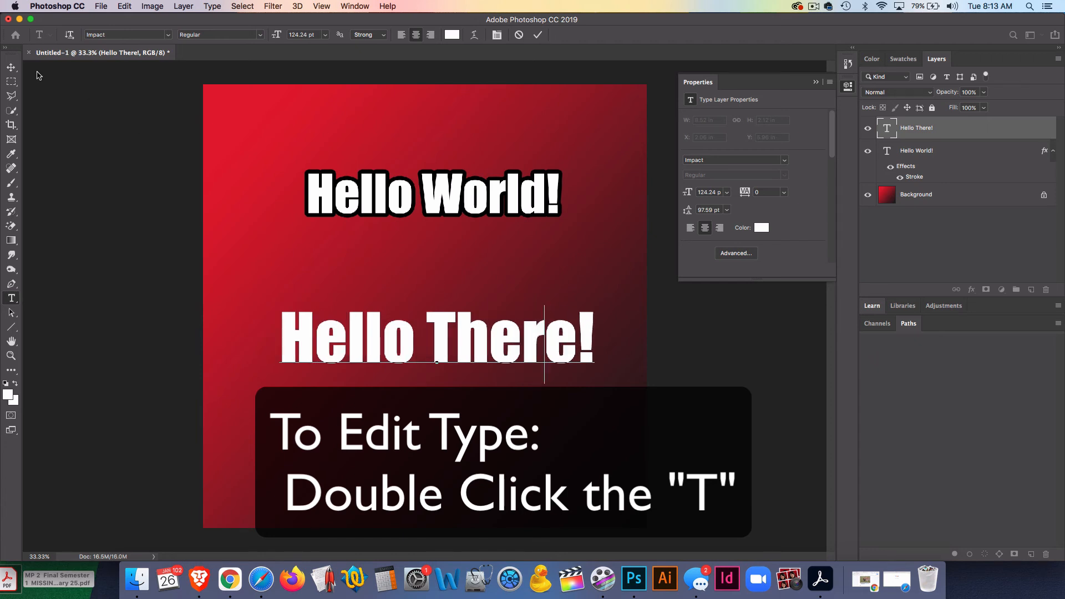
pyautogui.click(7, 68)
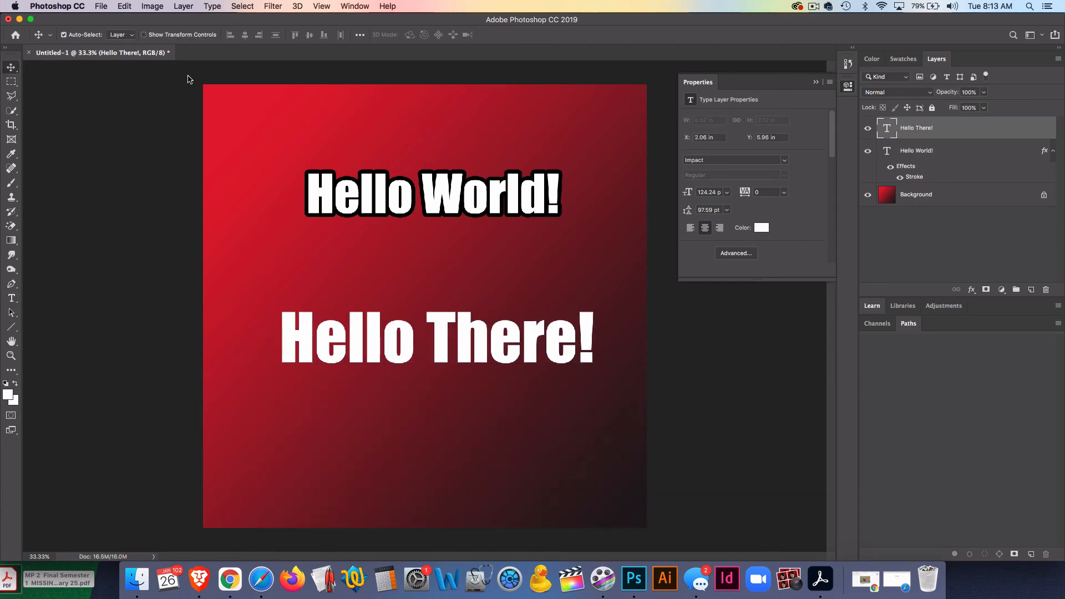
# - Open Blending Options for the "Hello There!" layer
pyautogui.rightClick(895, 129)
pyautogui.click(904, 134)
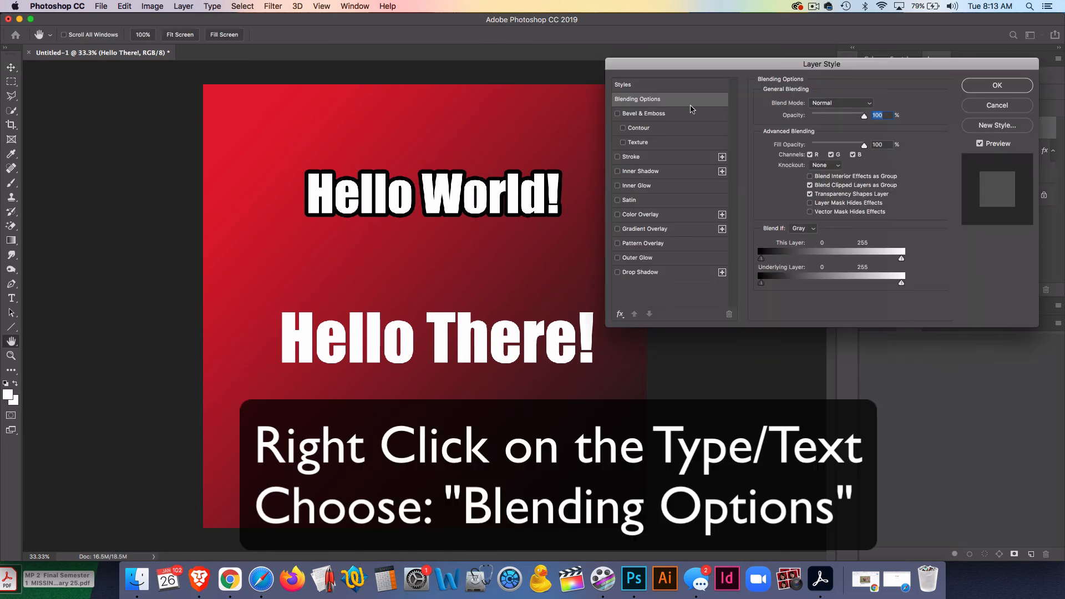
pyautogui.moveTo(660, 61); pyautogui.dragTo(683, 57)
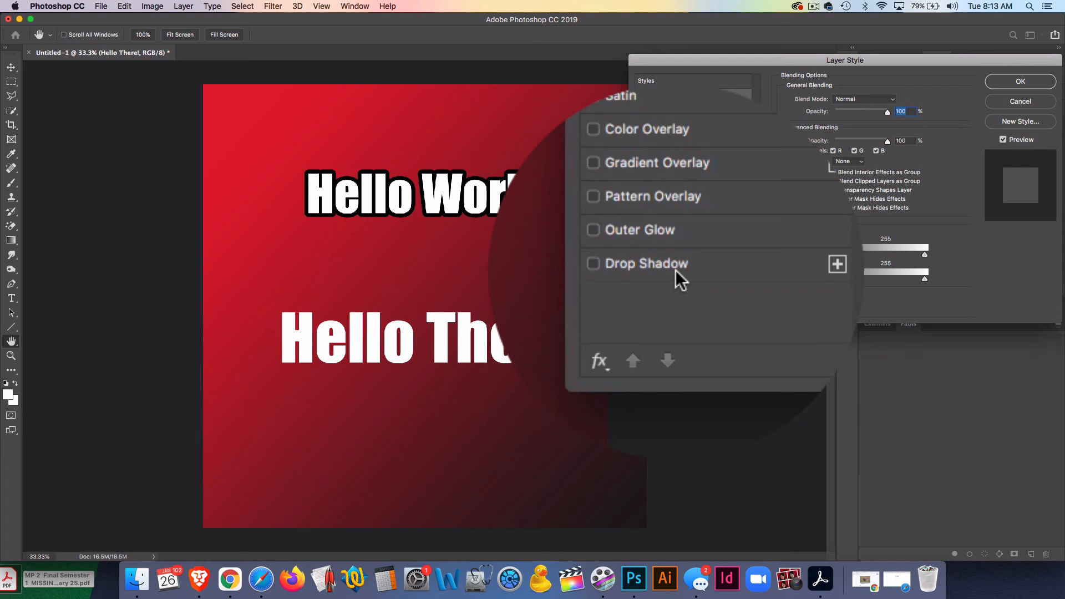
# - Enable Drop Shadow and set its distance to 26 px and spread to 29%
pyautogui.click(676, 272)
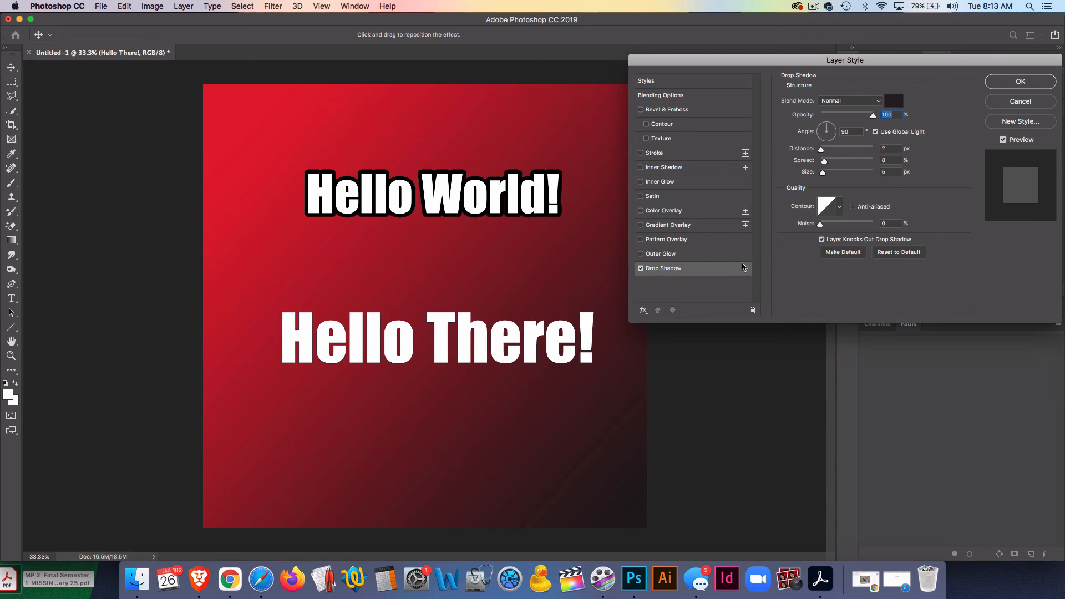
pyautogui.moveTo(821, 149); pyautogui.dragTo(836, 150)
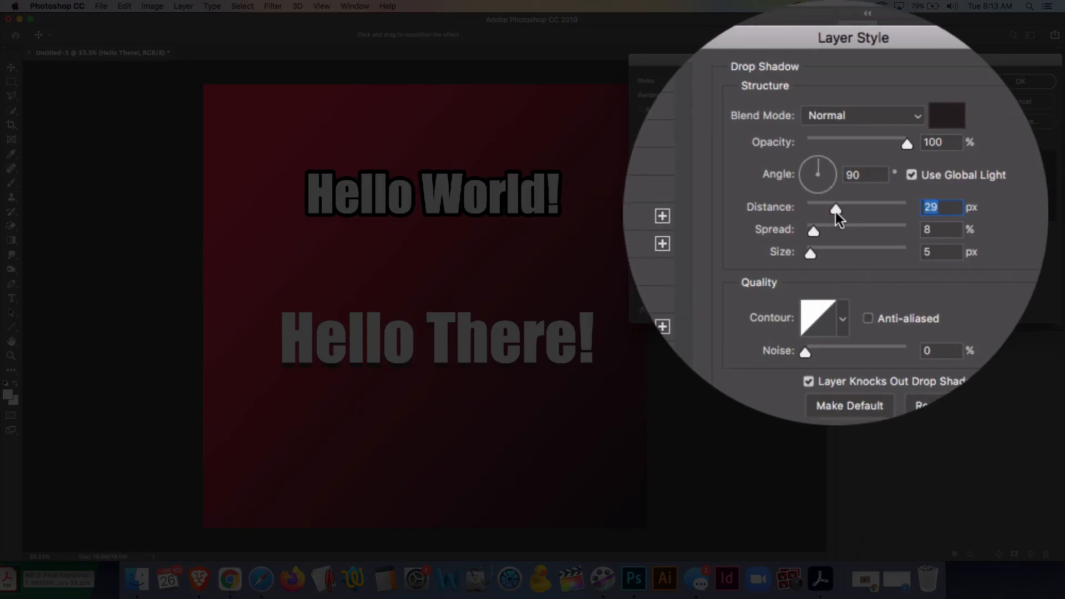
pyautogui.moveTo(836, 210)
pyautogui.mouseDown()
pyautogui.moveTo(825, 216)
pyautogui.moveTo(836, 215)
pyautogui.mouseUp()
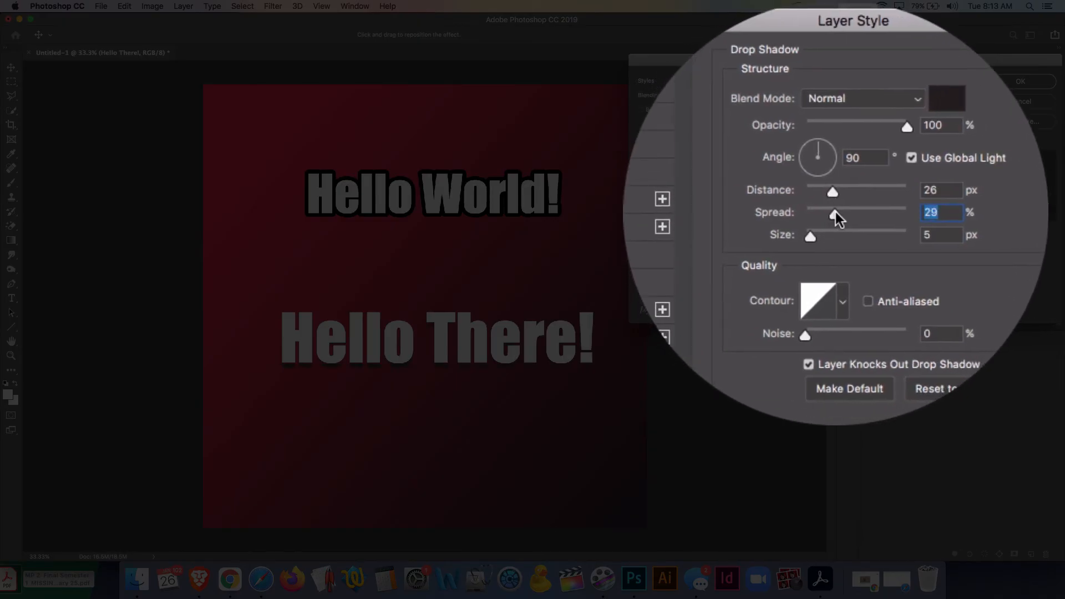
# - Set the drop shadow colour to black
pyautogui.click(893, 101)
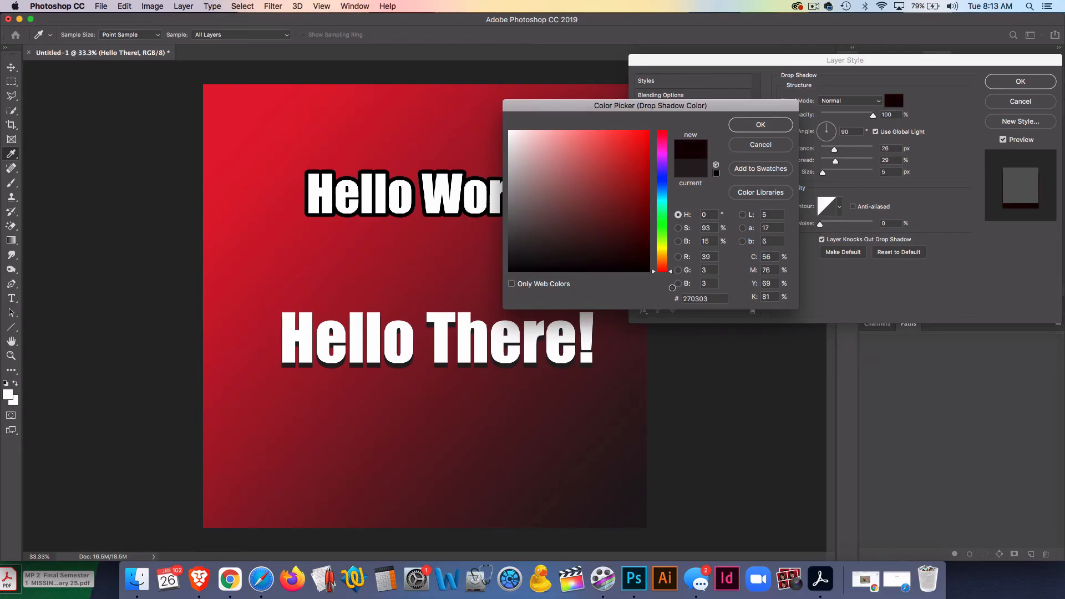
pyautogui.moveTo(672, 288); pyautogui.dragTo(674, 289)
pyautogui.click(777, 125)
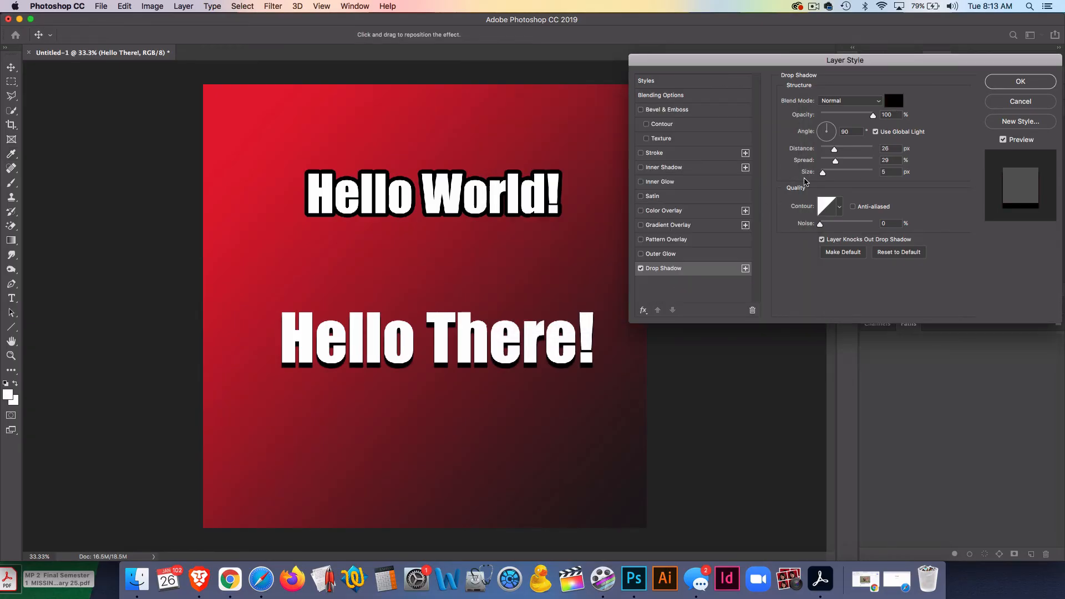
# - Set the drop shadow size to 32 px and its angle to about 77°
pyautogui.moveTo(823, 173)
pyautogui.mouseDown()
pyautogui.moveTo(837, 188)
pyautogui.moveTo(837, 179)
pyautogui.mouseUp()
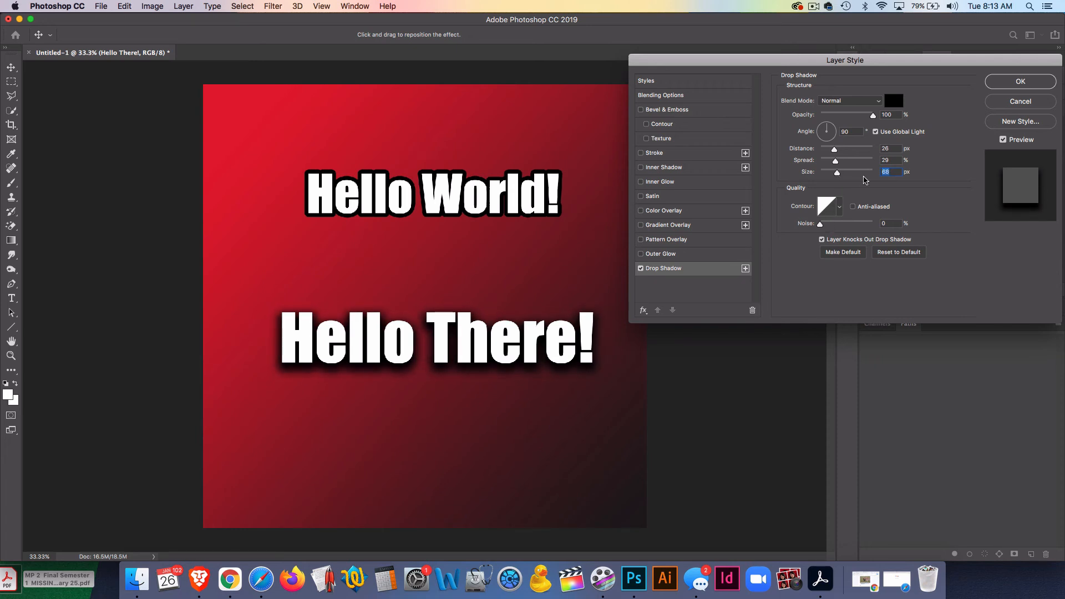
pyautogui.click(861, 176)
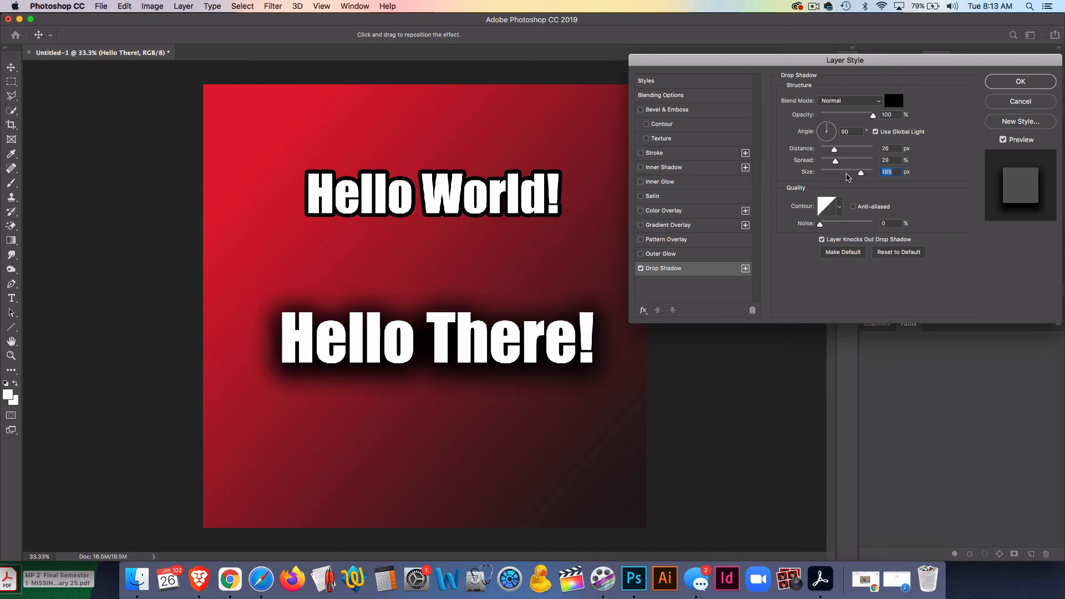
pyautogui.click(832, 174)
pyautogui.moveTo(831, 175); pyautogui.dragTo(829, 175)
pyautogui.moveTo(831, 130); pyautogui.dragTo(828, 129)
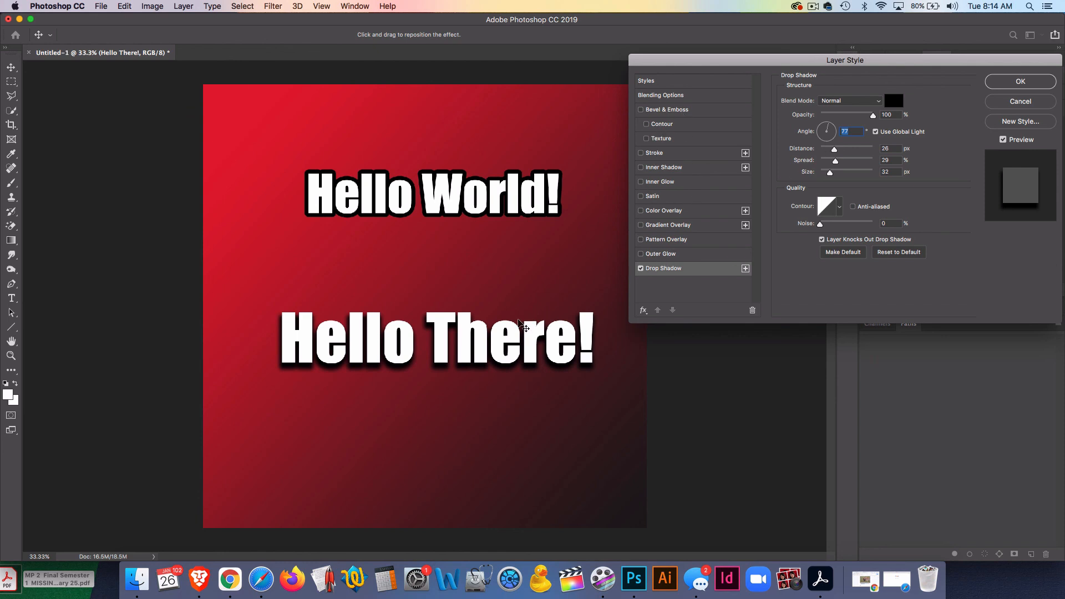
# - Apply the layer style and move the "Hello There!" text slightly upward
pyautogui.click(1005, 83)
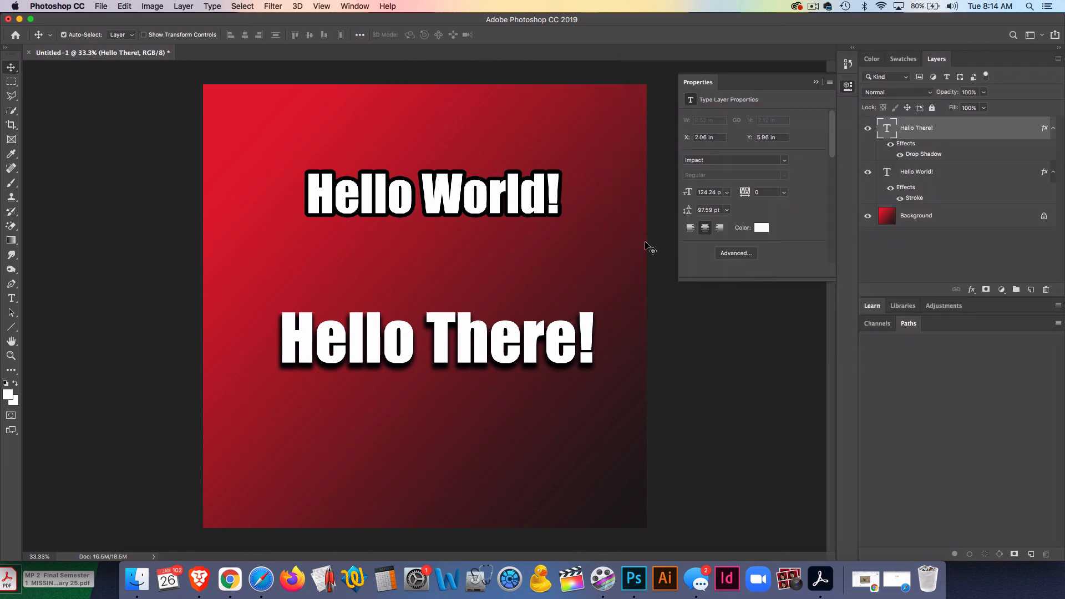
pyautogui.moveTo(519, 325); pyautogui.dragTo(528, 312)
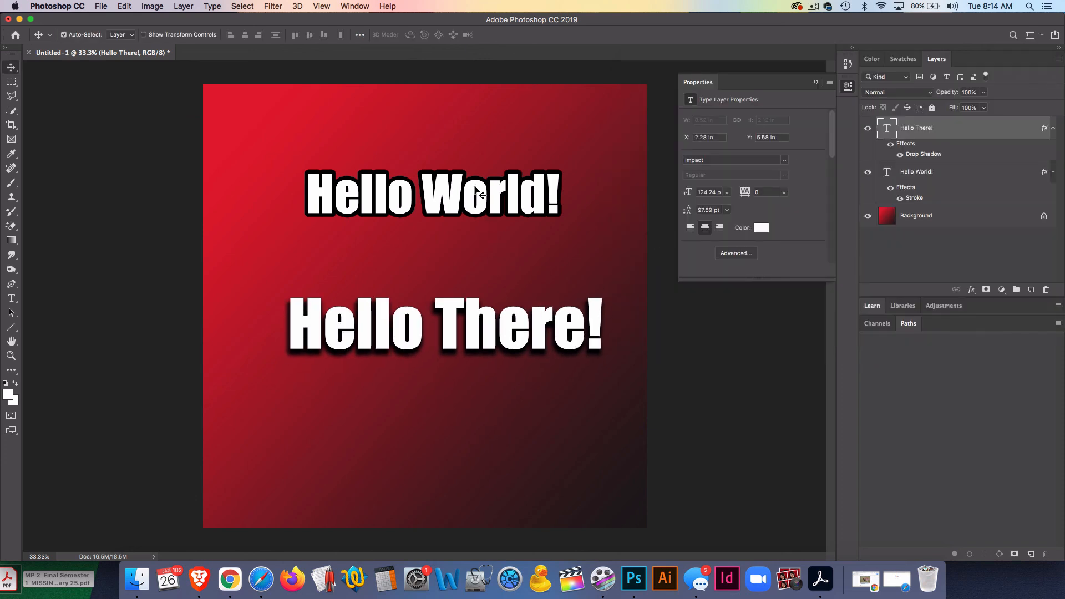